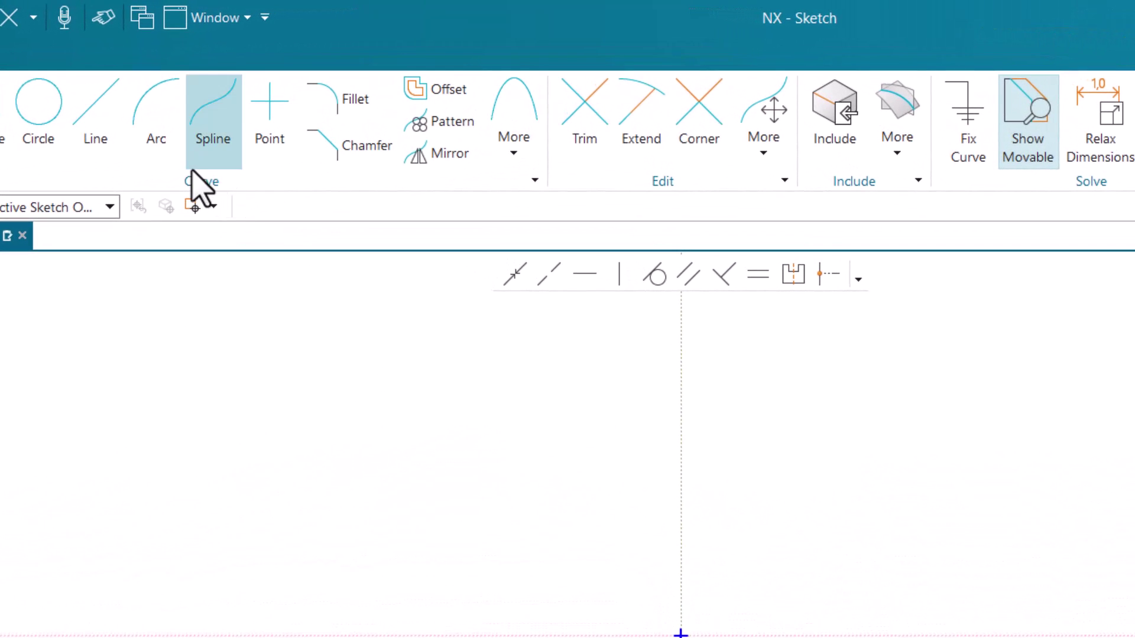
# Step: Start the Polygon command and try to set the number of sides to 800
pyautogui.click(512, 155)
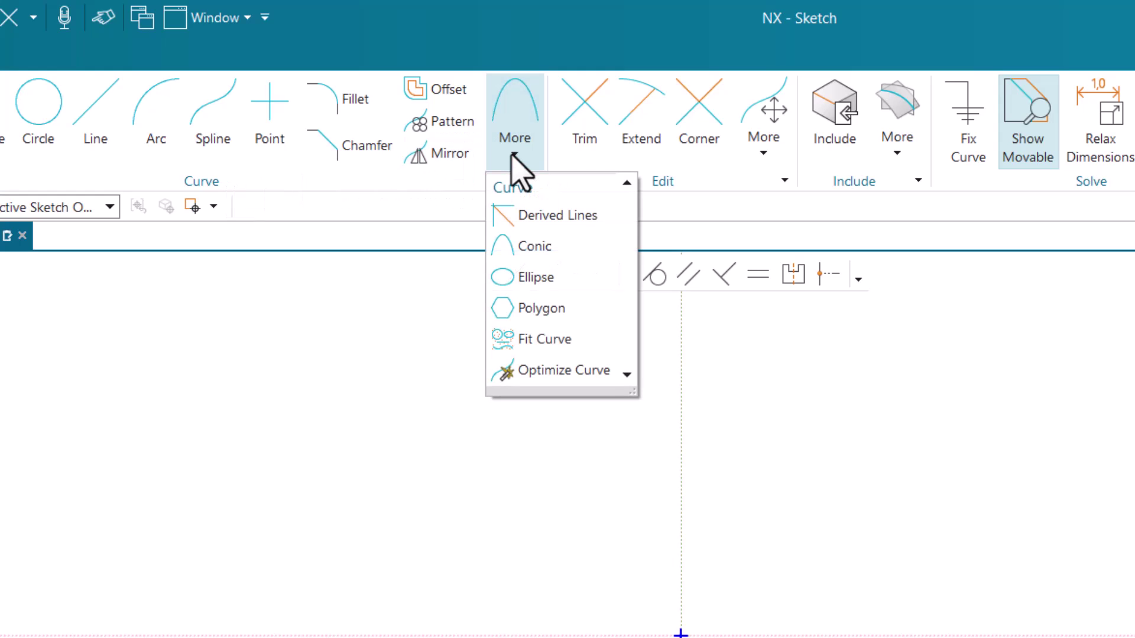
pyautogui.click(540, 308)
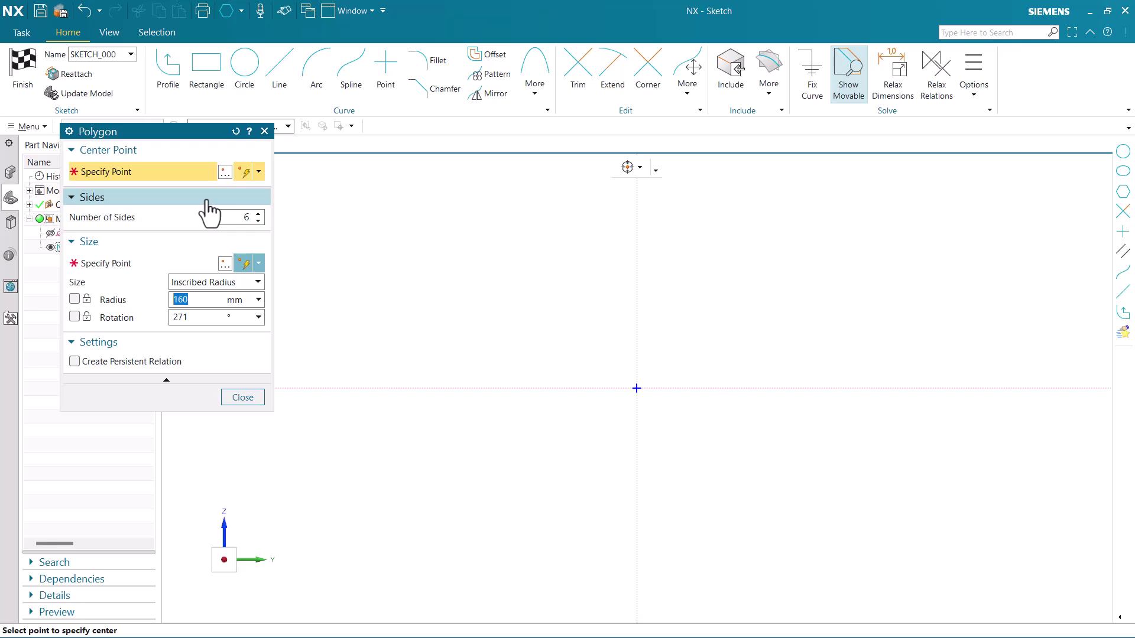
pyautogui.click(234, 217)
pyautogui.doubleClick(235, 217)
pyautogui.write('800')
pyautogui.press('Return')
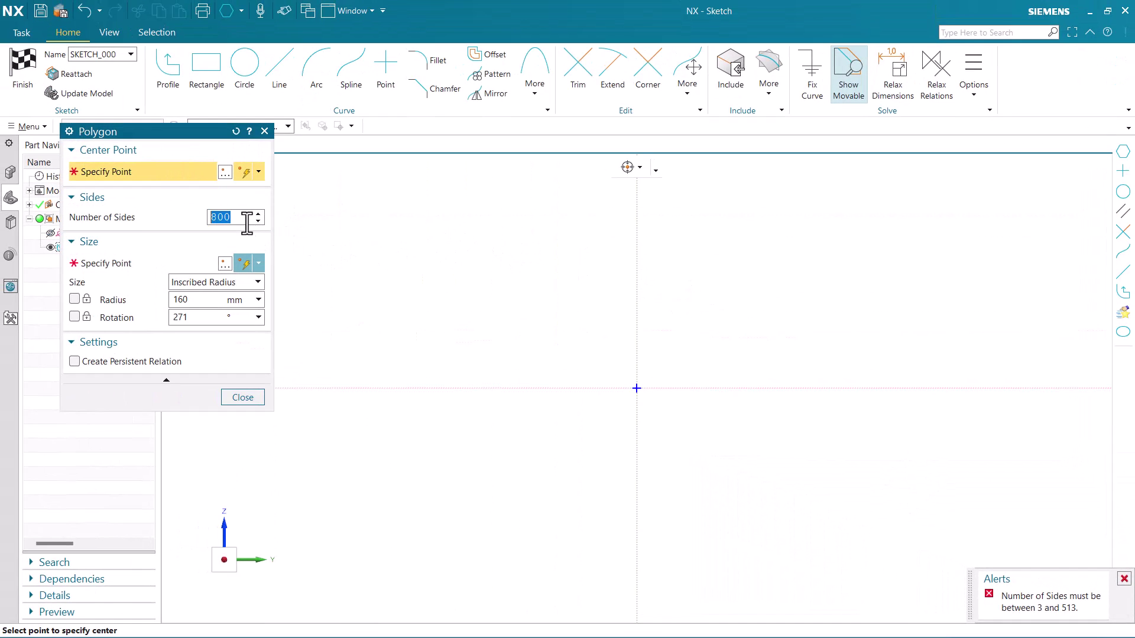
# Step: Set the polygon to 6 sides, sized by Inscribed Radius
pyautogui.write('6')
pyautogui.press('Return')
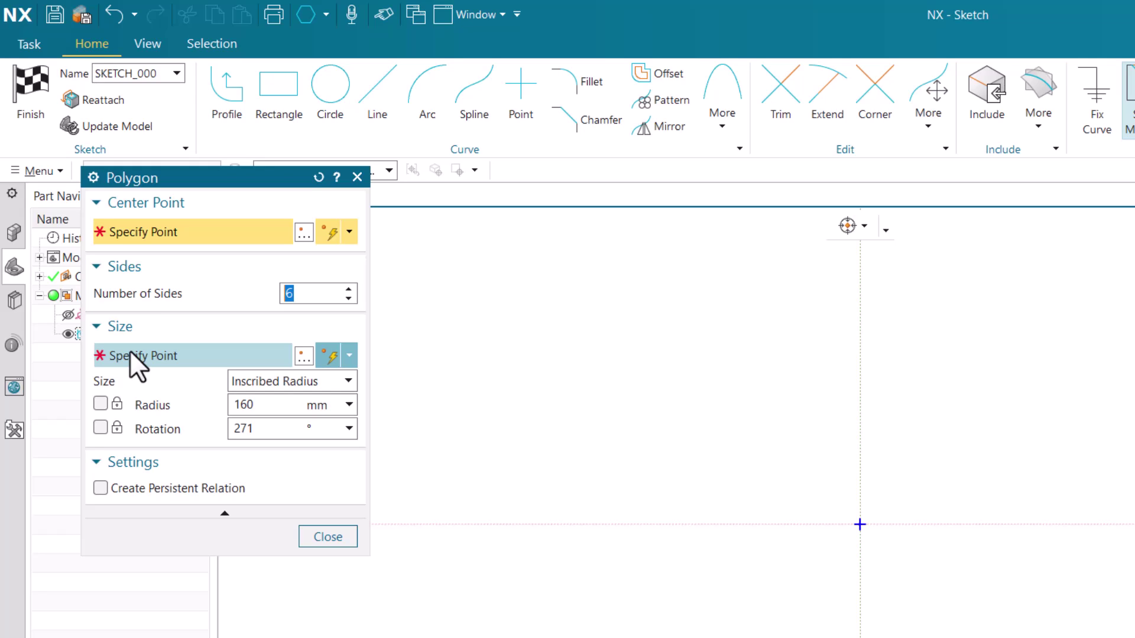
pyautogui.click(242, 382)
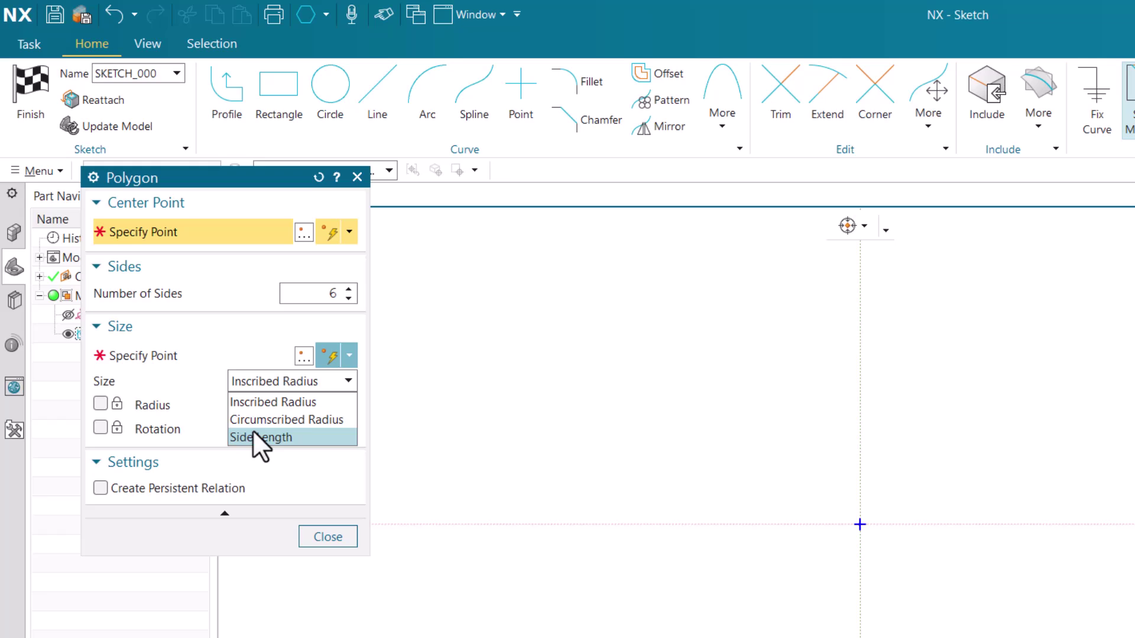
pyautogui.click(272, 402)
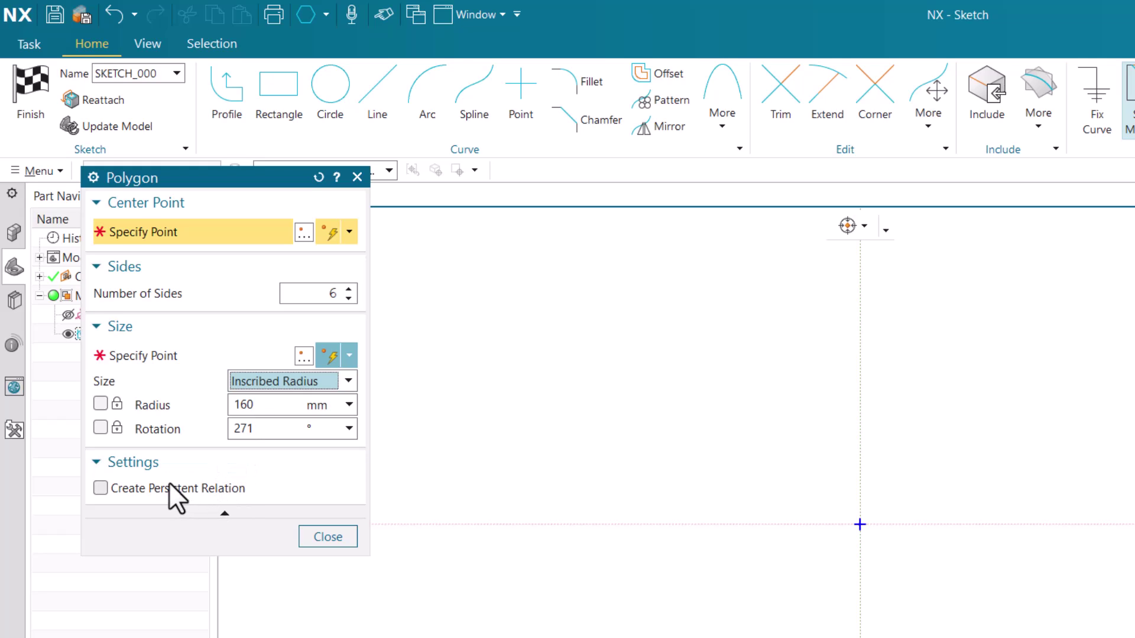
pyautogui.moveTo(196, 179); pyautogui.dragTo(144, 173)
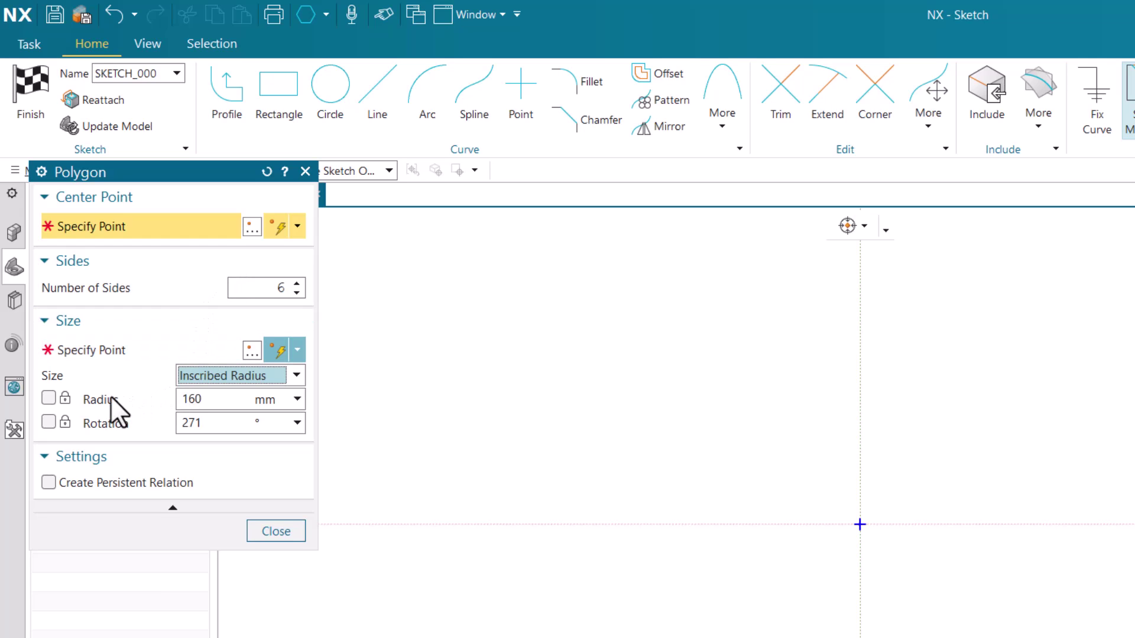
pyautogui.click(223, 375)
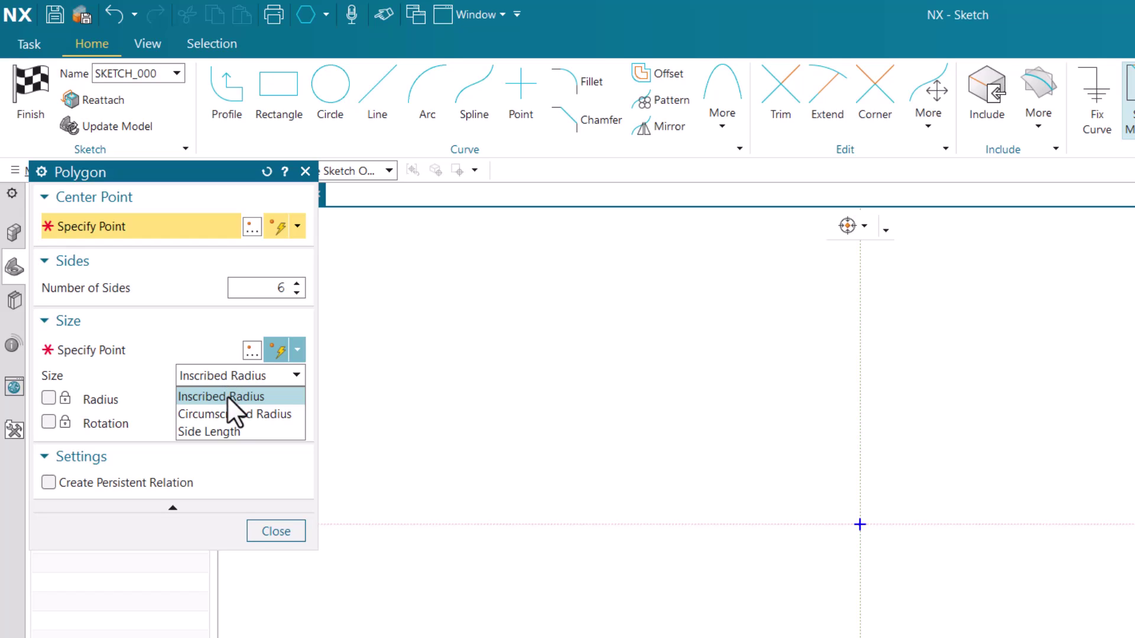
pyautogui.click(231, 397)
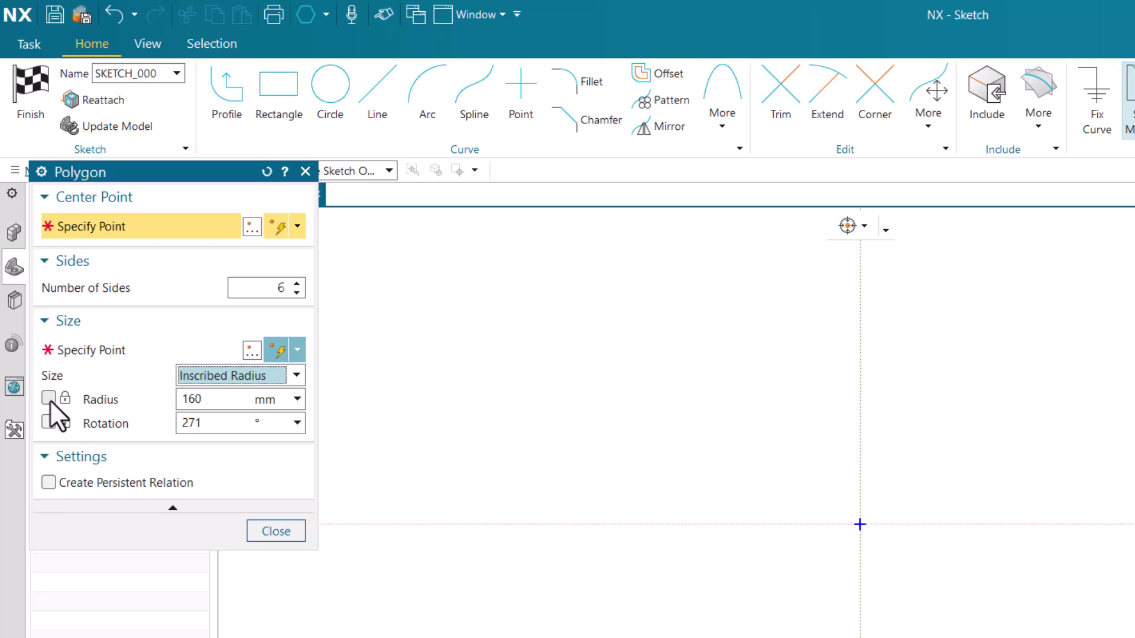
# Step: Lock the inscribed radius at 200 mm and place the hexagon's centre up and to the left of the sketch origin
pyautogui.doubleClick(220, 399)
pyautogui.write('200')
pyautogui.press('Tab')
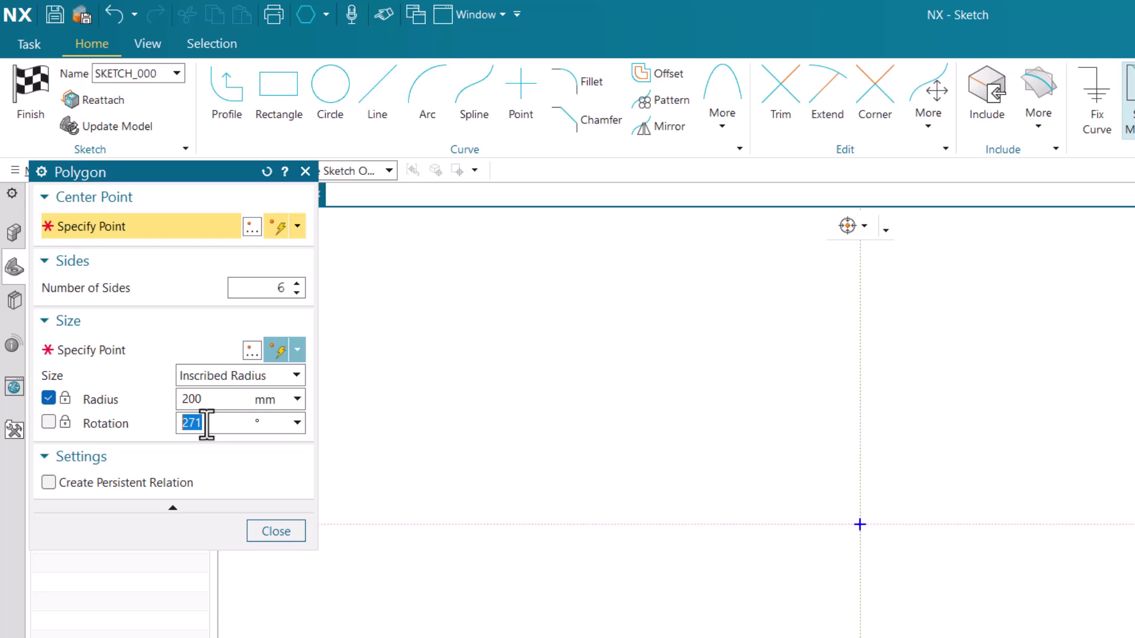
pyautogui.click(490, 364)
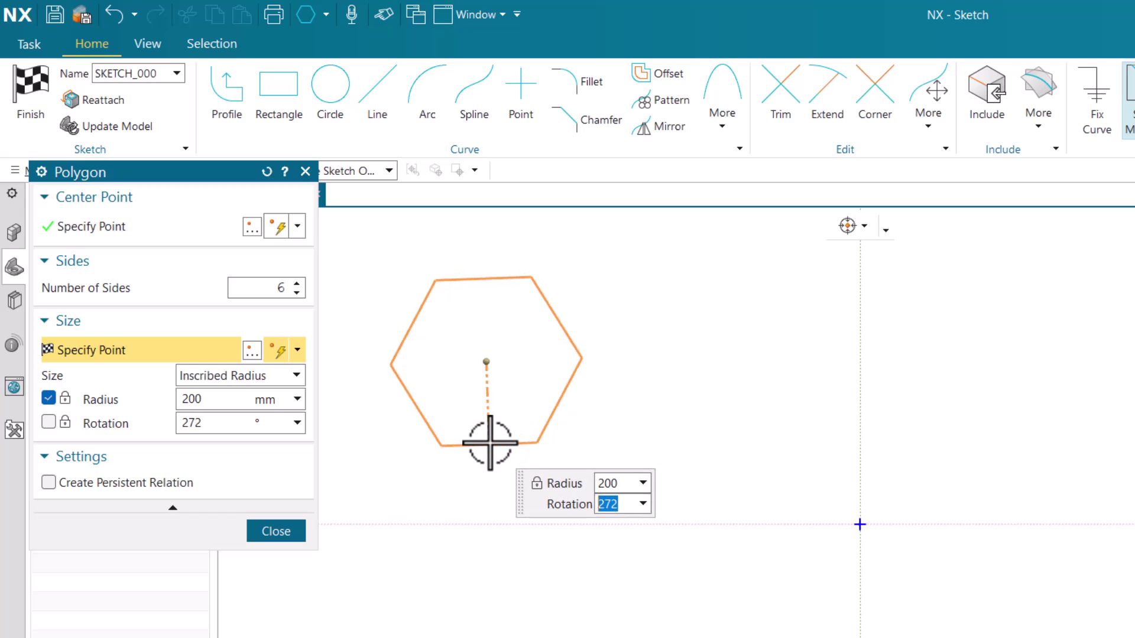
# Step: Release the radius lock, lock the radius at 200 mm again, and finish the hexagon with a 203° rotation
pyautogui.click(49, 398)
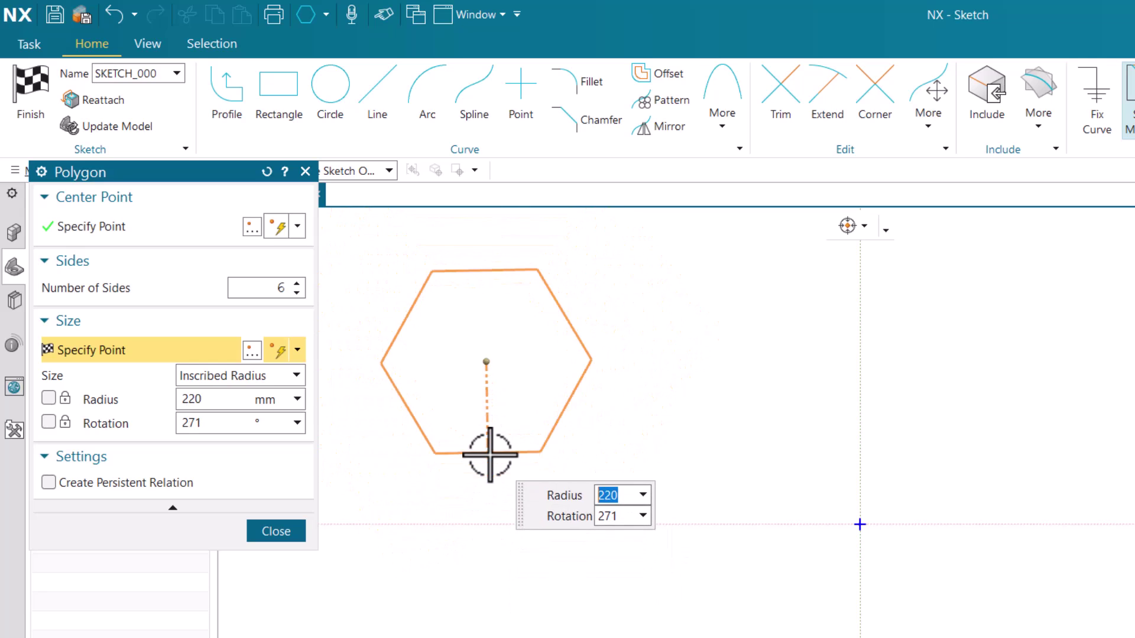
pyautogui.click(50, 399)
pyautogui.click(233, 400)
pyautogui.write('200')
pyautogui.press('Tab')
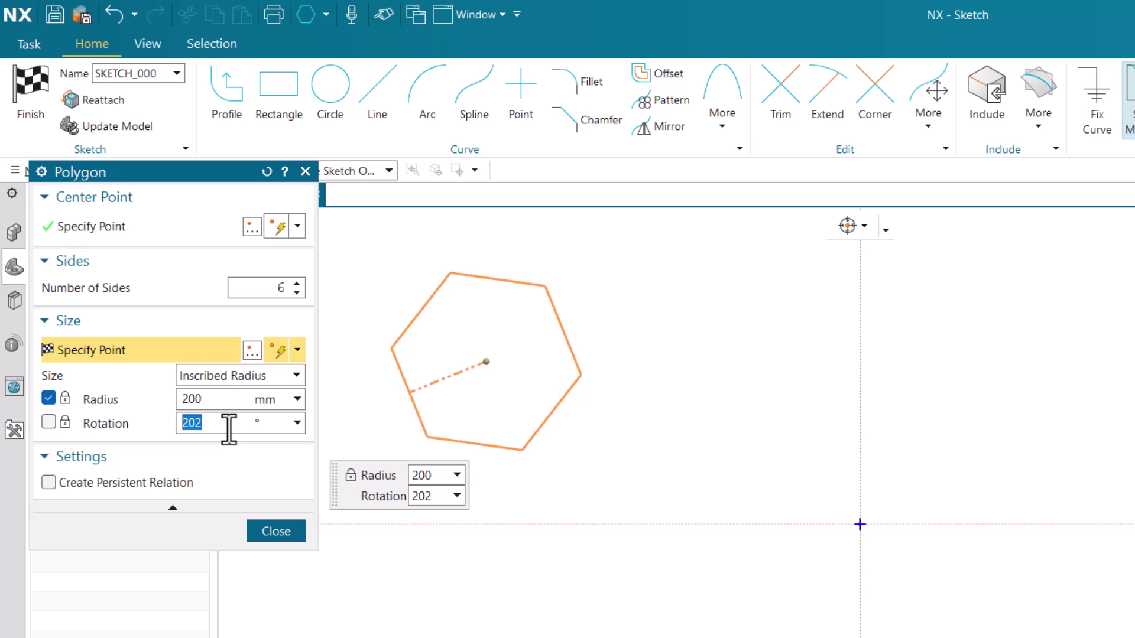
pyautogui.write('203')
pyautogui.press('Return')
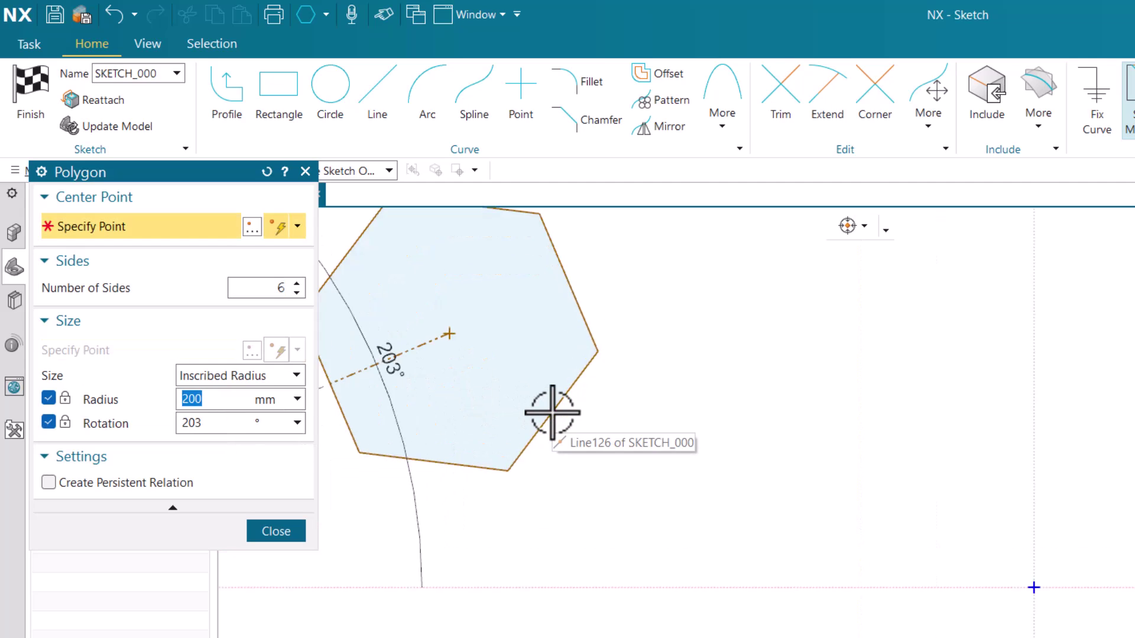
pyautogui.scroll(-3, 552, 412)
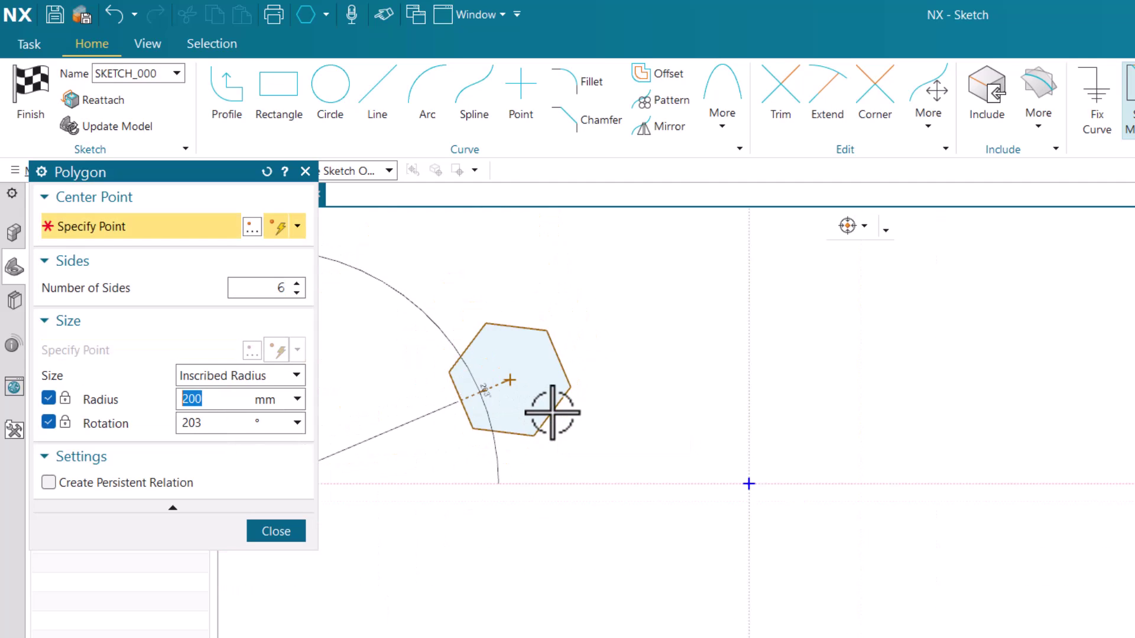
pyautogui.click(269, 533)
# Step: Move the angular dimension clear of the hexagon, and delete the whole hexagon from the sketch
pyautogui.scroll(-2, 560, 413)
pyautogui.scroll(2, 450, 397)
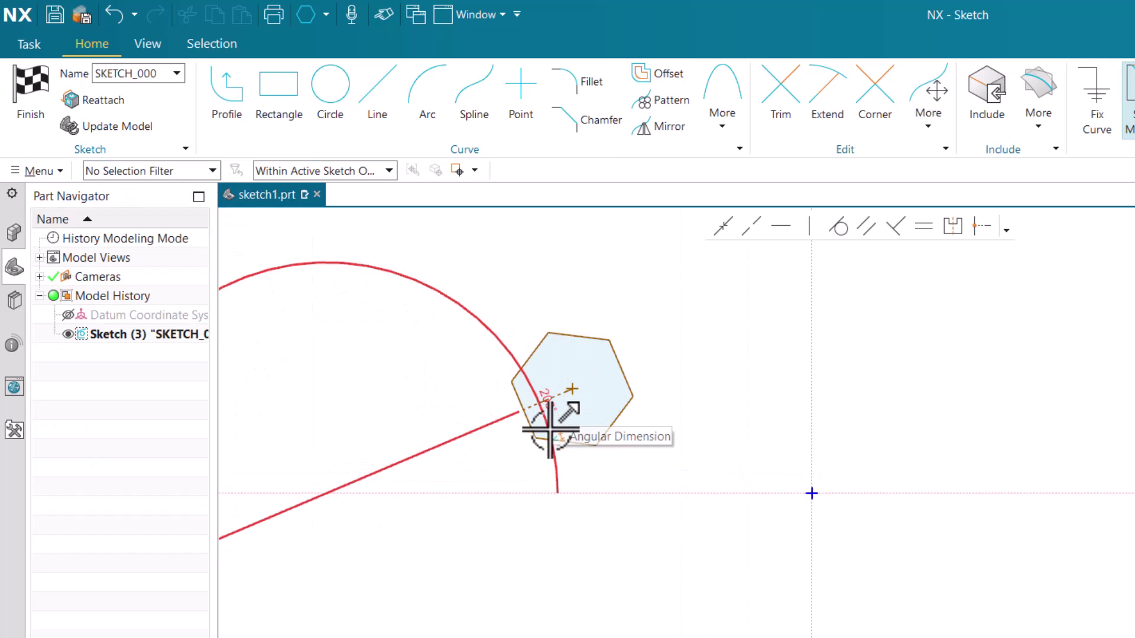
pyautogui.moveTo(544, 405)
pyautogui.mouseDown()
pyautogui.moveTo(436, 360)
pyautogui.moveTo(327, 445)
pyautogui.moveTo(355, 456)
pyautogui.moveTo(281, 405)
pyautogui.moveTo(436, 463)
pyautogui.moveTo(385, 400)
pyautogui.mouseUp()
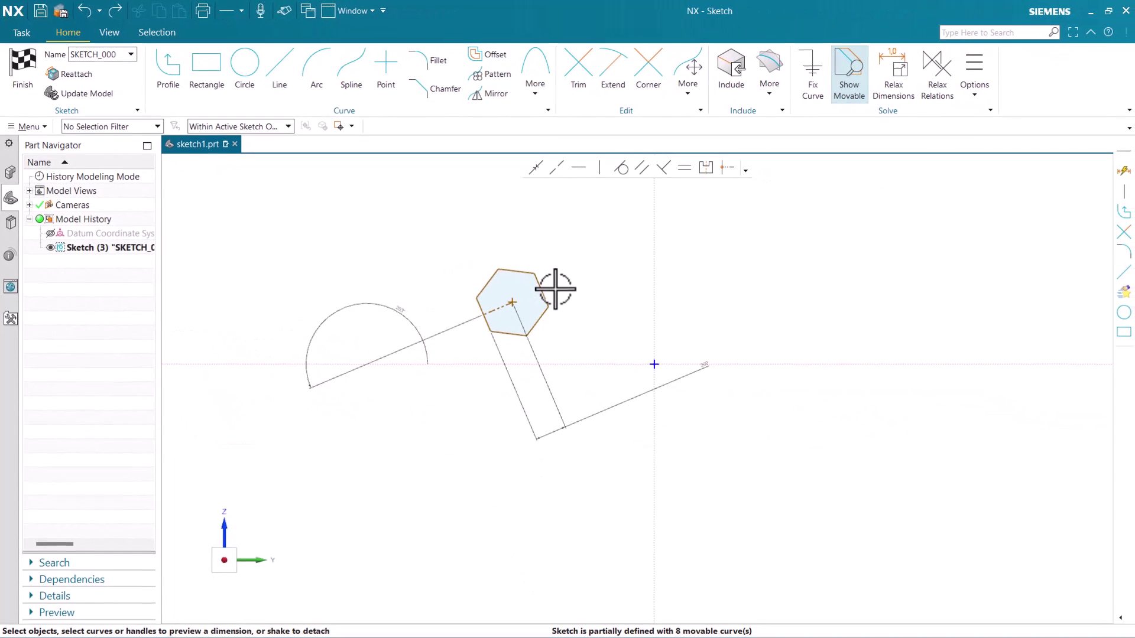
pyautogui.scroll(2, 519, 298)
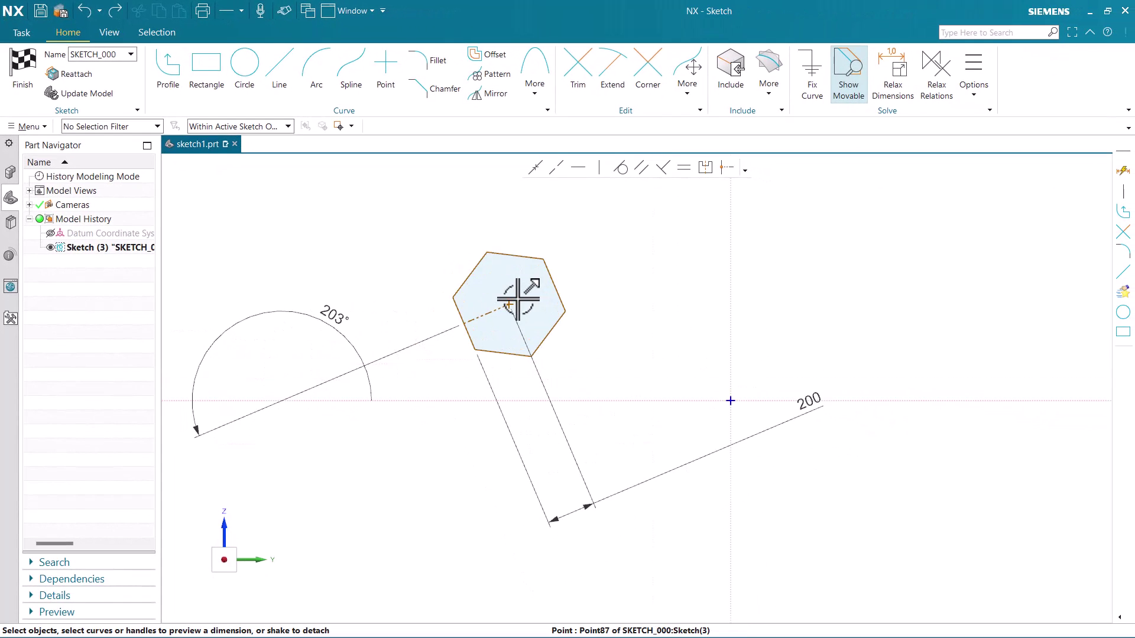
pyautogui.moveTo(432, 228); pyautogui.dragTo(588, 373)
pyautogui.press('Delete')
# Step: Start a new polygon with its centre up and to the left of the sketch origin and enable Create Persistent Relation
pyautogui.click(533, 86)
pyautogui.click(549, 188)
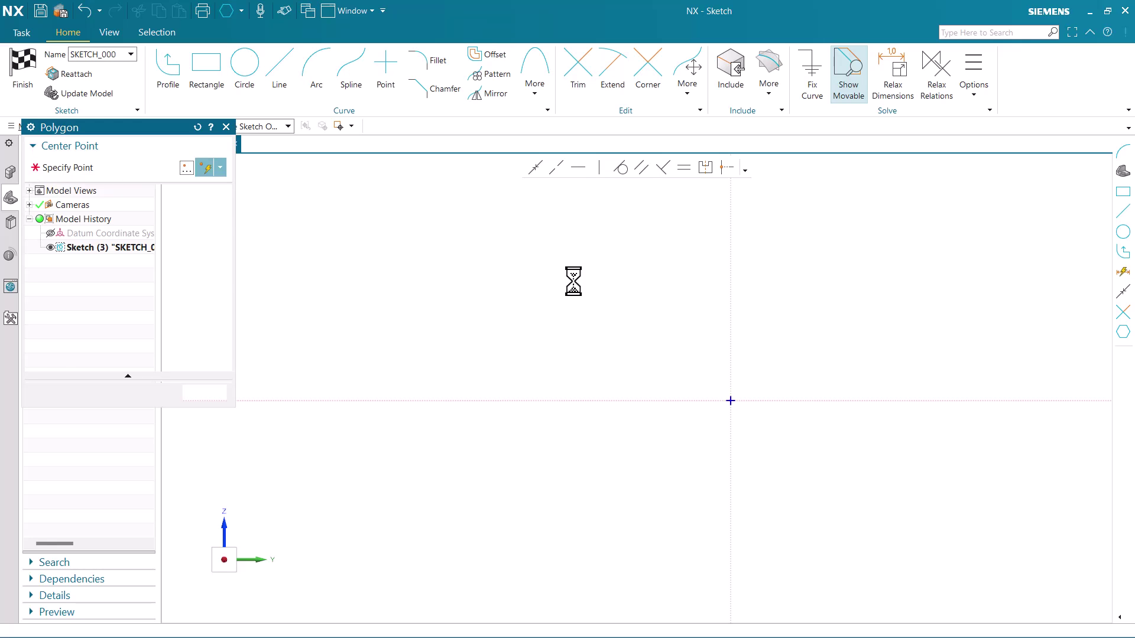
pyautogui.scroll(1, 526, 325)
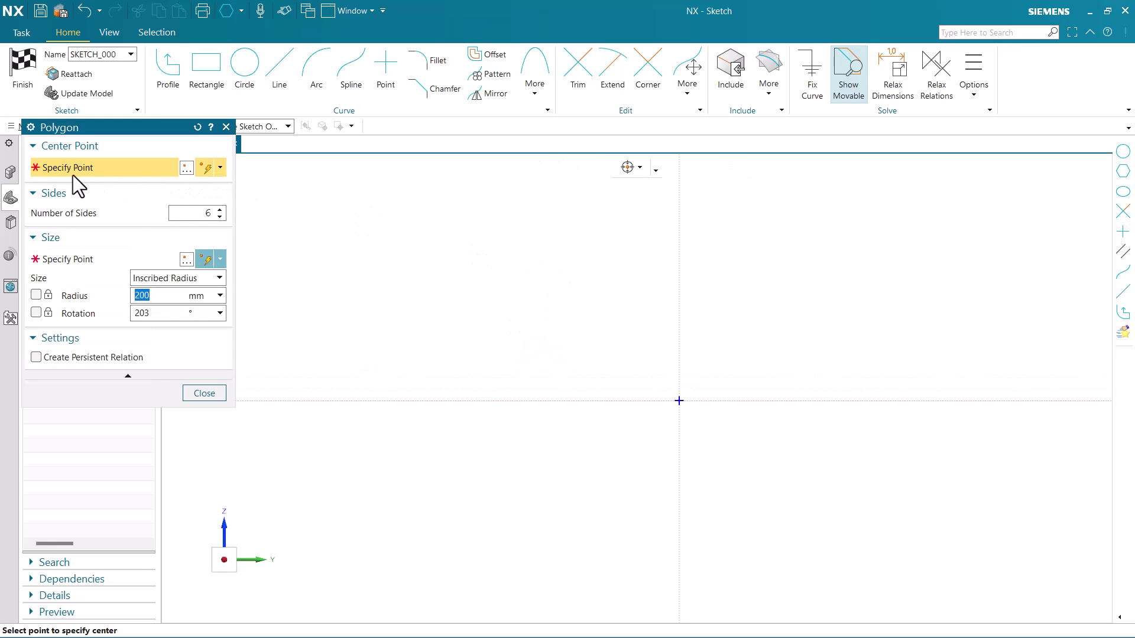
pyautogui.click(420, 291)
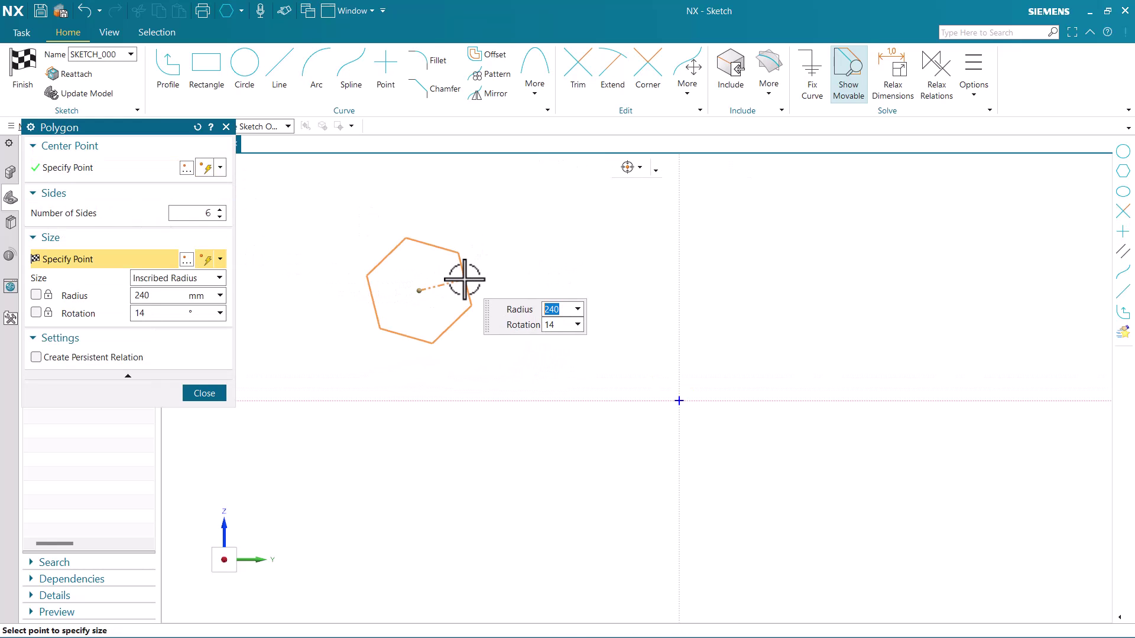
pyautogui.click(37, 357)
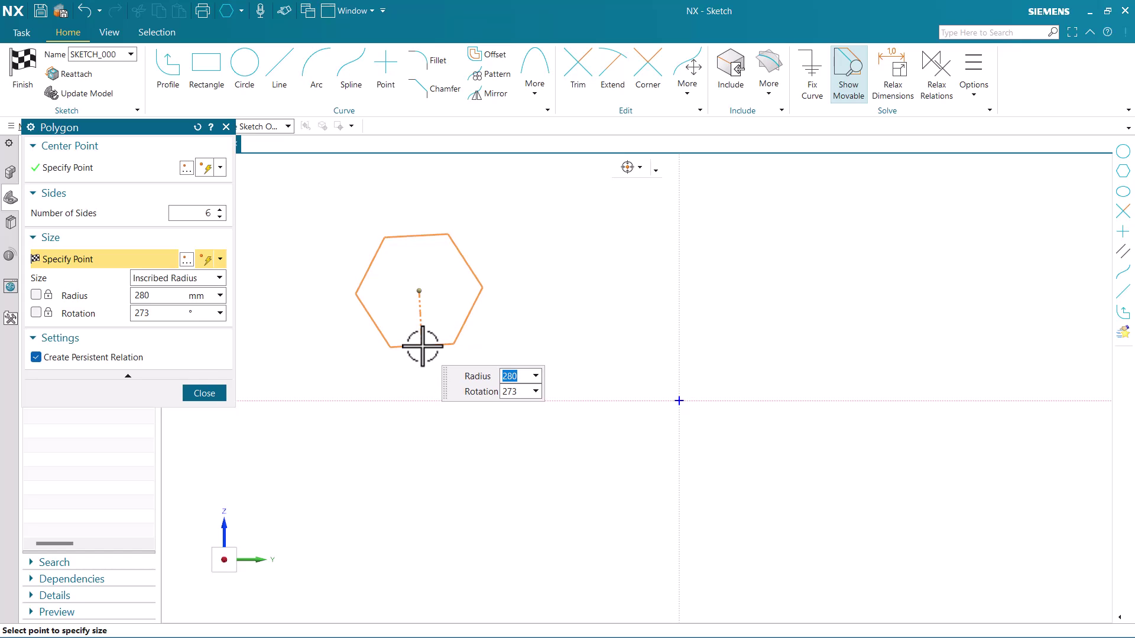
# Step: Complete the hexagon with an inscribed radius of 200 mm and a rotation of 275°
pyautogui.write('200')
pyautogui.press('Tab')
pyautogui.write('275')
pyautogui.press('Return')
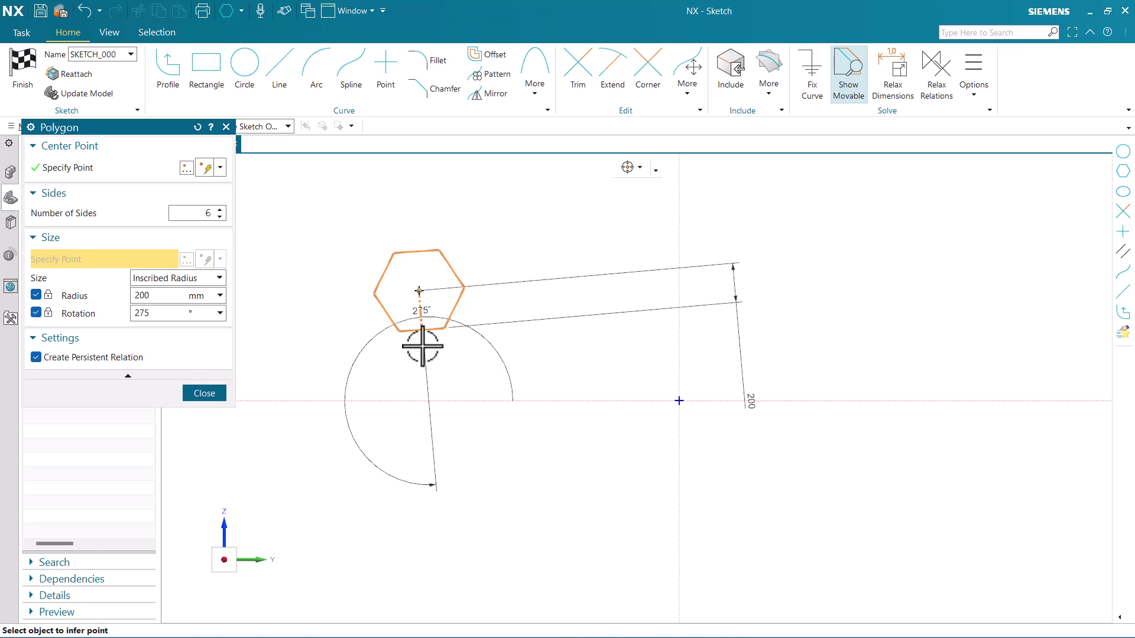
pyautogui.press('Escape')
# Step: Make the hexagon's lower edge horizontal
pyautogui.scroll(2, 464, 307)
pyautogui.click(433, 334)
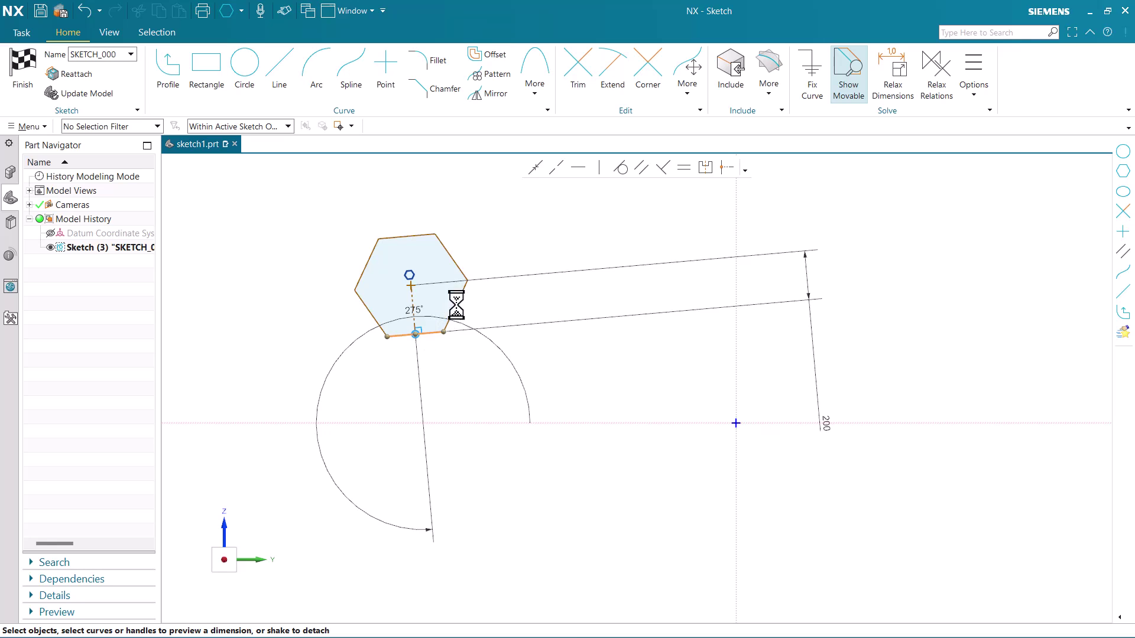
pyautogui.click(581, 168)
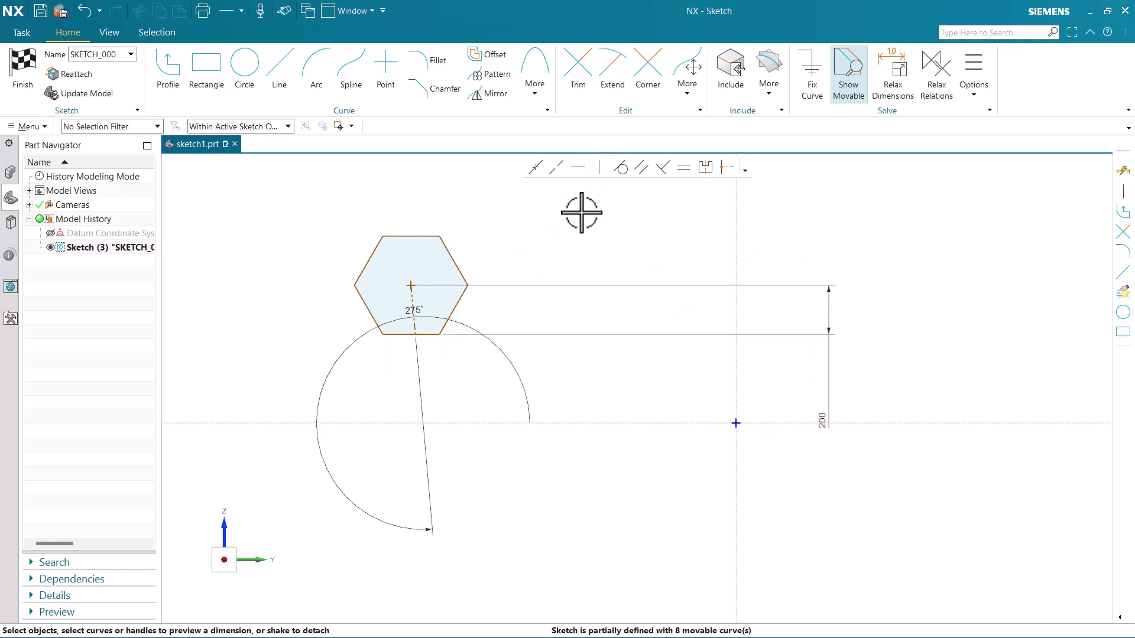
# Step: Reposition the radius and angular dimensions near the hexagon, and delete the angular dimension together with the dash-dotted reference line
pyautogui.scroll(-1, 513, 266)
pyautogui.scroll(2, 512, 267)
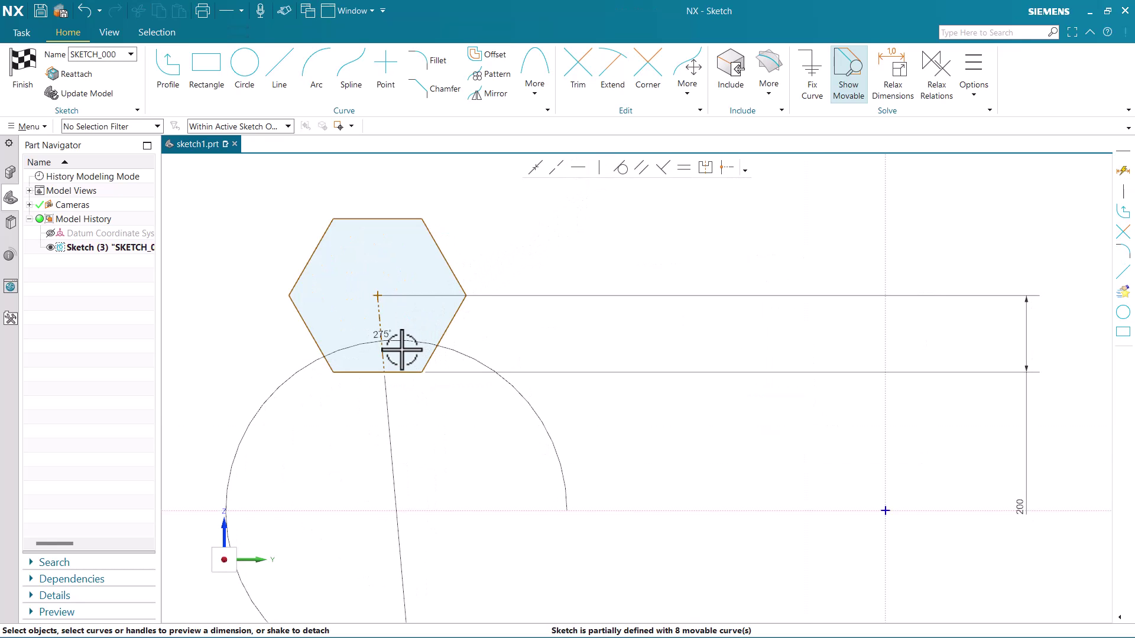
pyautogui.moveTo(388, 337); pyautogui.dragTo(465, 481)
pyautogui.moveTo(381, 460); pyautogui.dragTo(352, 460)
pyautogui.moveTo(1020, 506); pyautogui.dragTo(501, 344)
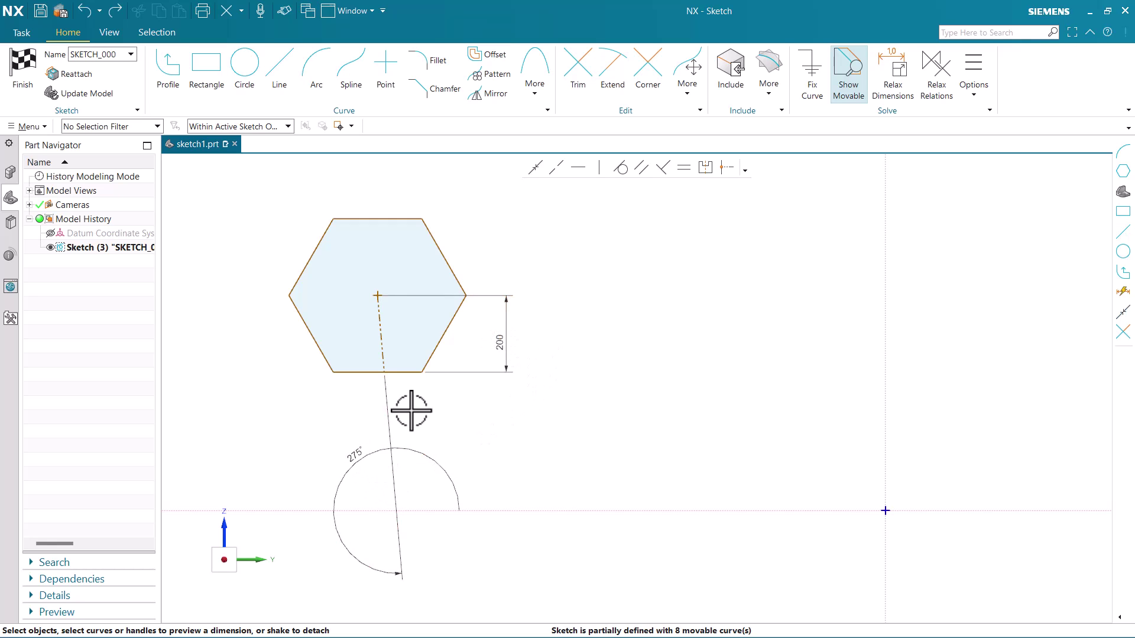
pyautogui.click(370, 455)
pyautogui.press('Delete')
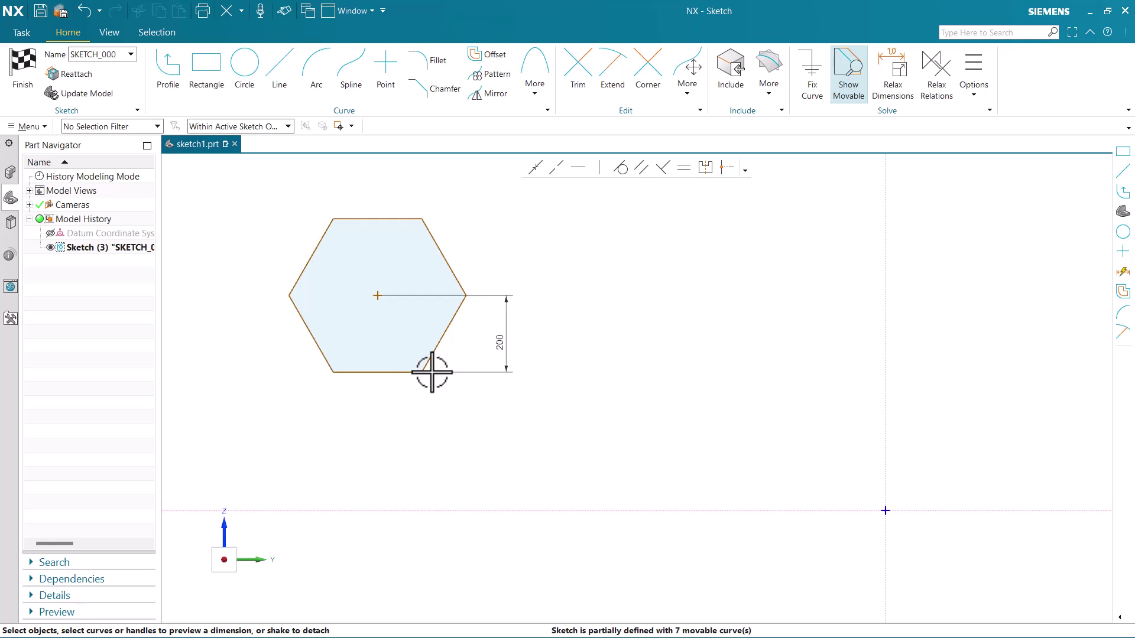
# Step: Dimension the horizontal distance from the hexagon's centre to the sketch origin as 1300 mm
pyautogui.click(378, 296)
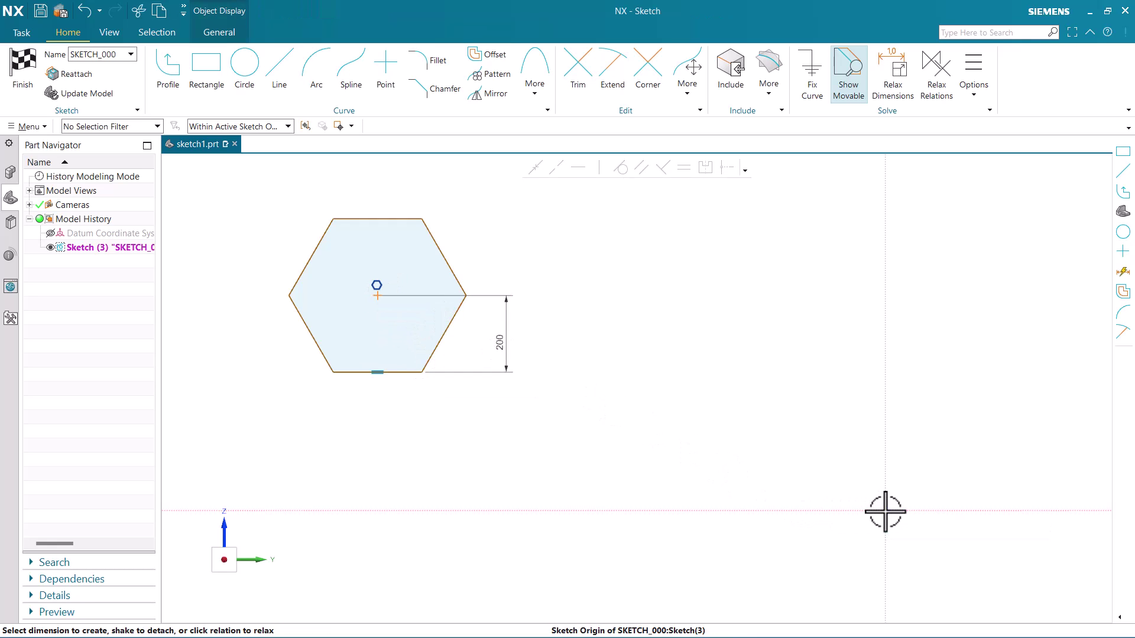
pyautogui.click(885, 511)
pyautogui.click(641, 556)
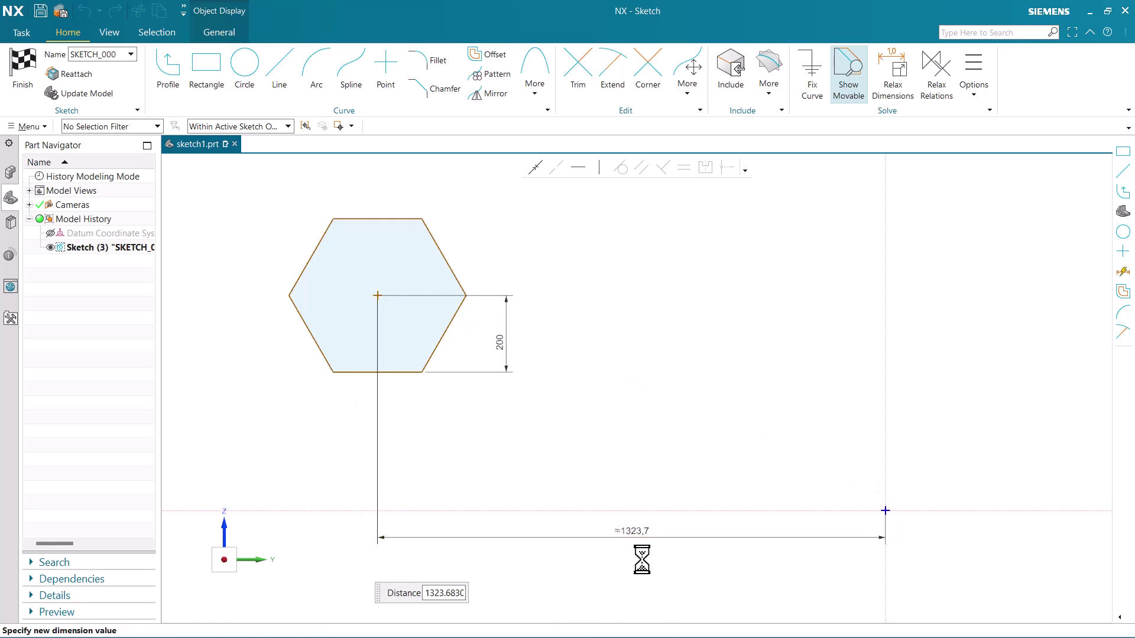
pyautogui.press('Return')
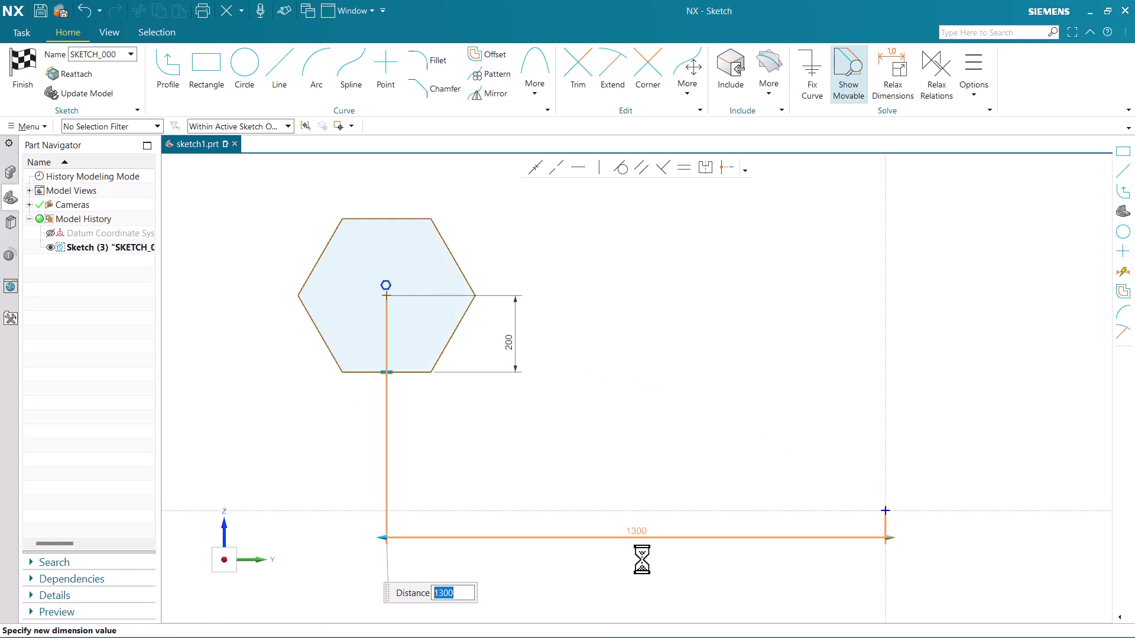
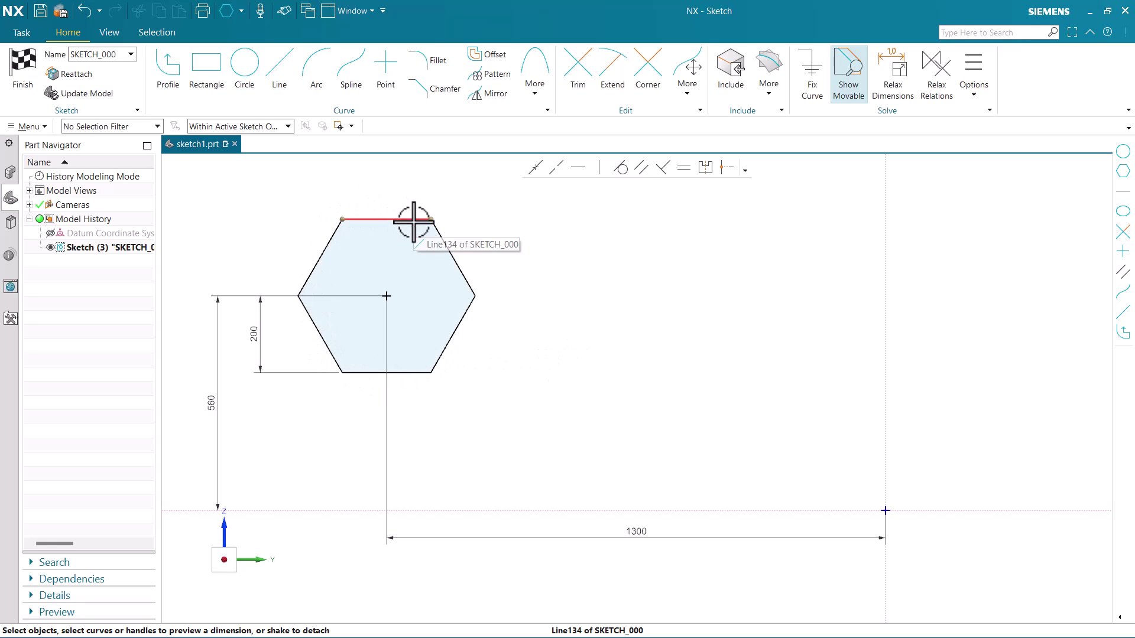
pyautogui.click(530, 67)
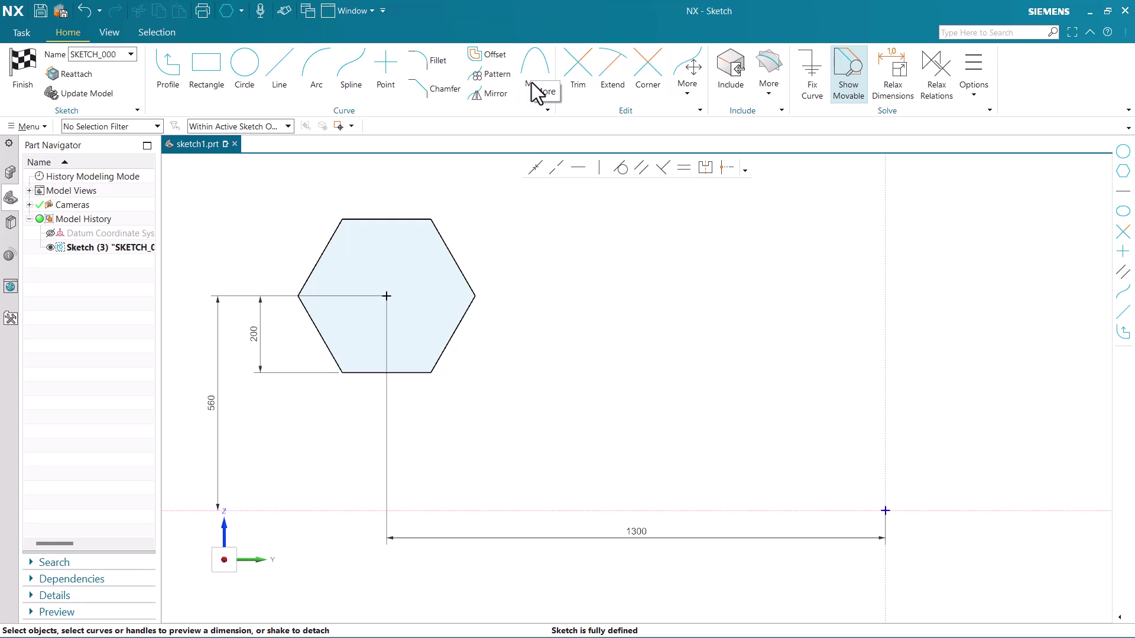
pyautogui.click(529, 86)
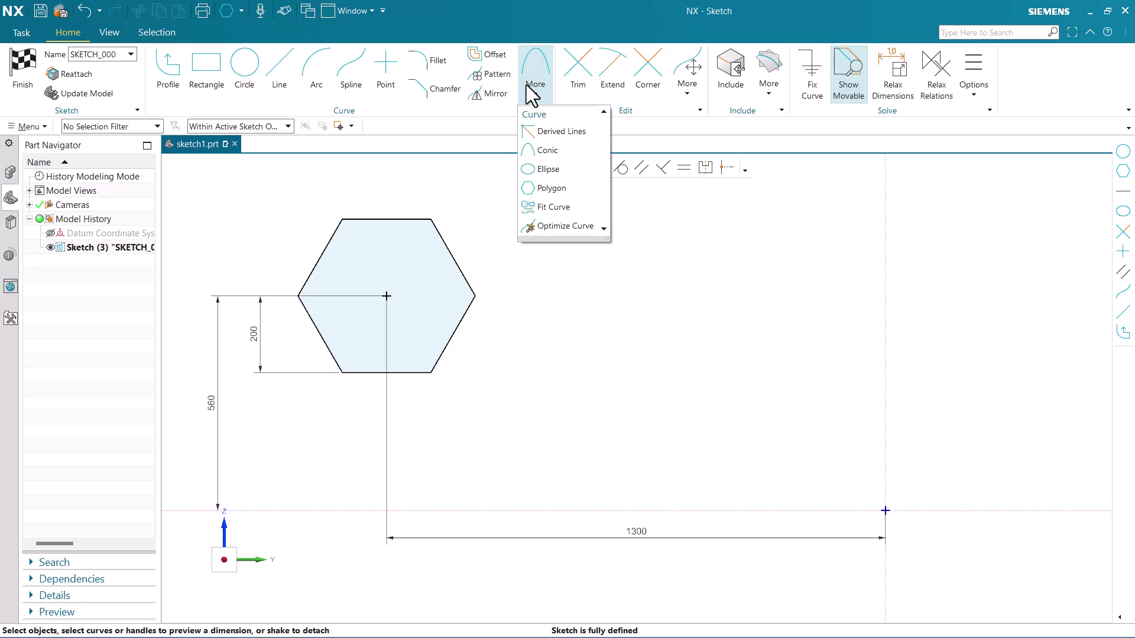
pyautogui.click(551, 188)
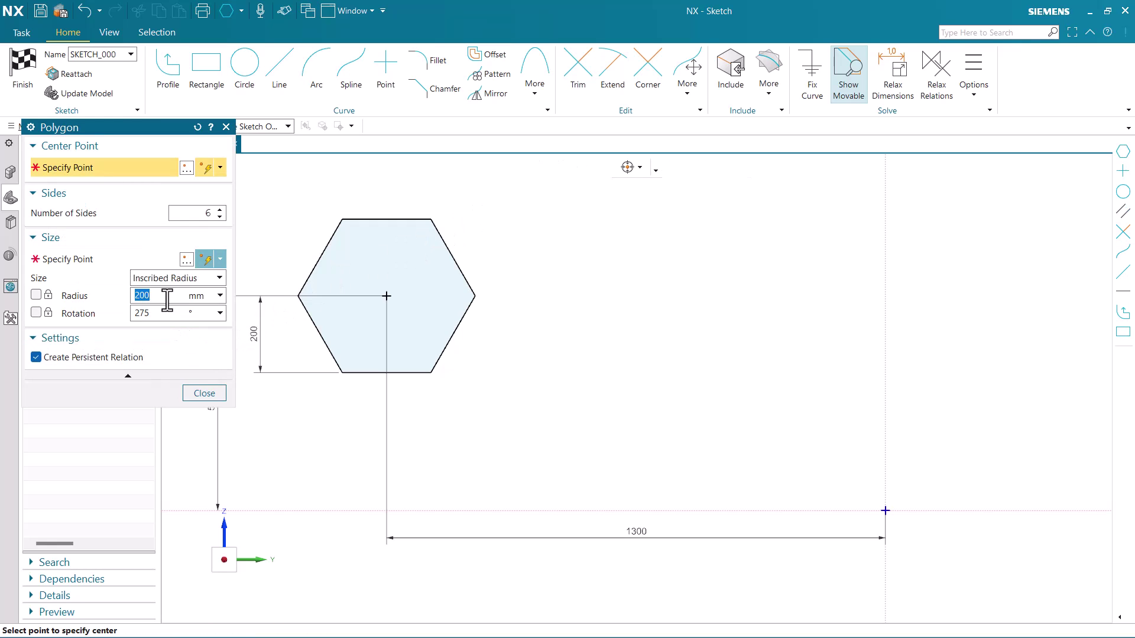
pyautogui.click(204, 393)
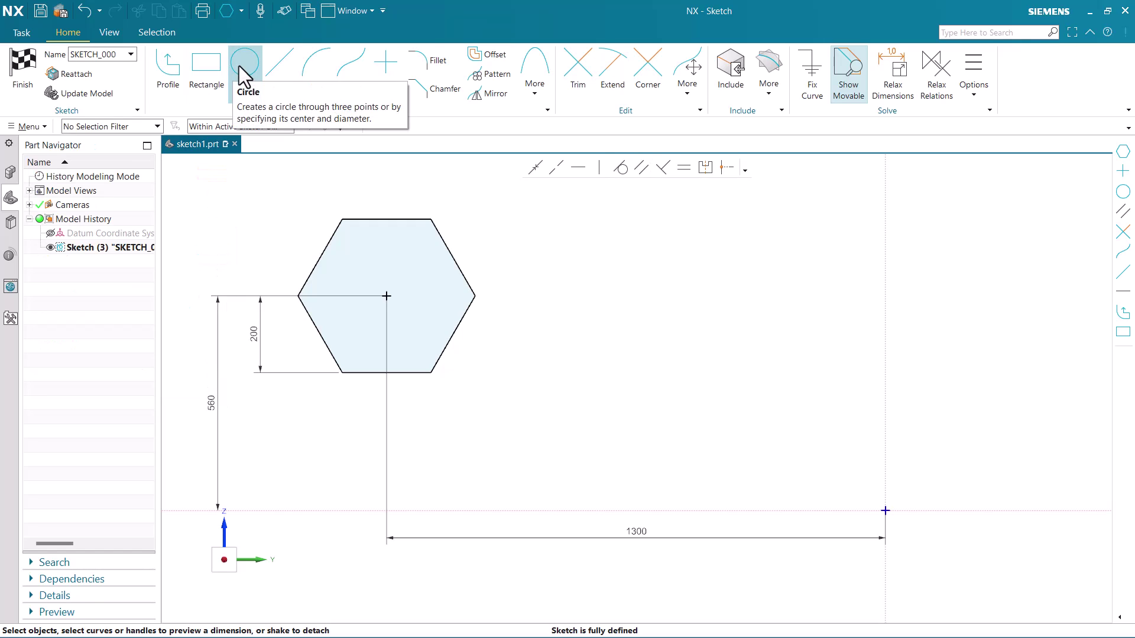
# Step: Draw a circle with a diameter of 400 mm centred on the hexagon's centre point
pyautogui.click(239, 66)
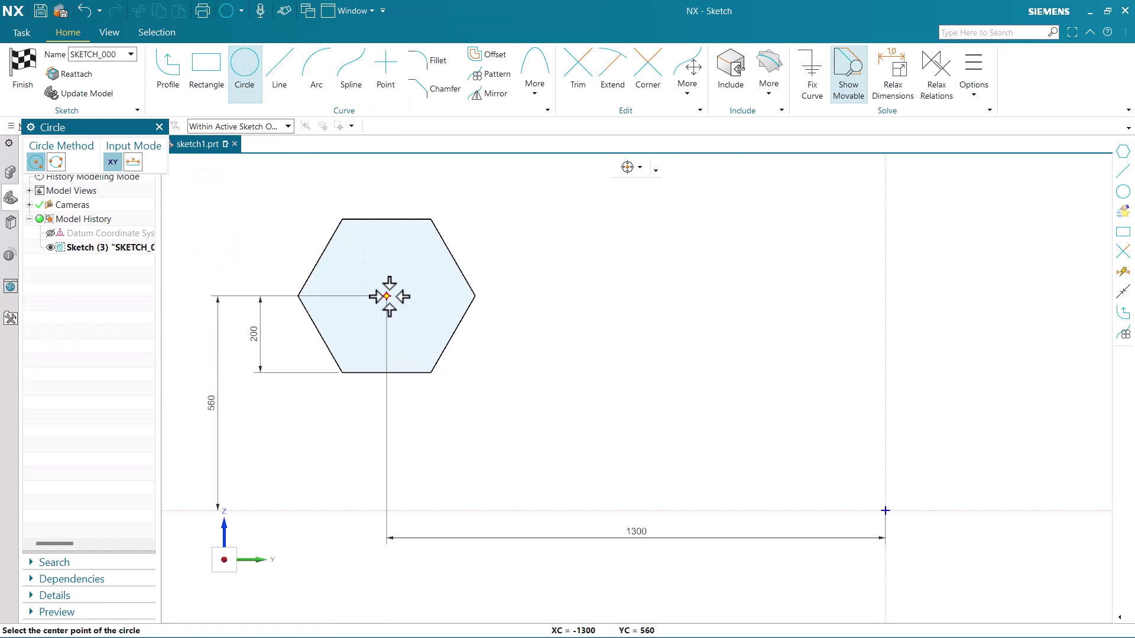
pyautogui.click(386, 296)
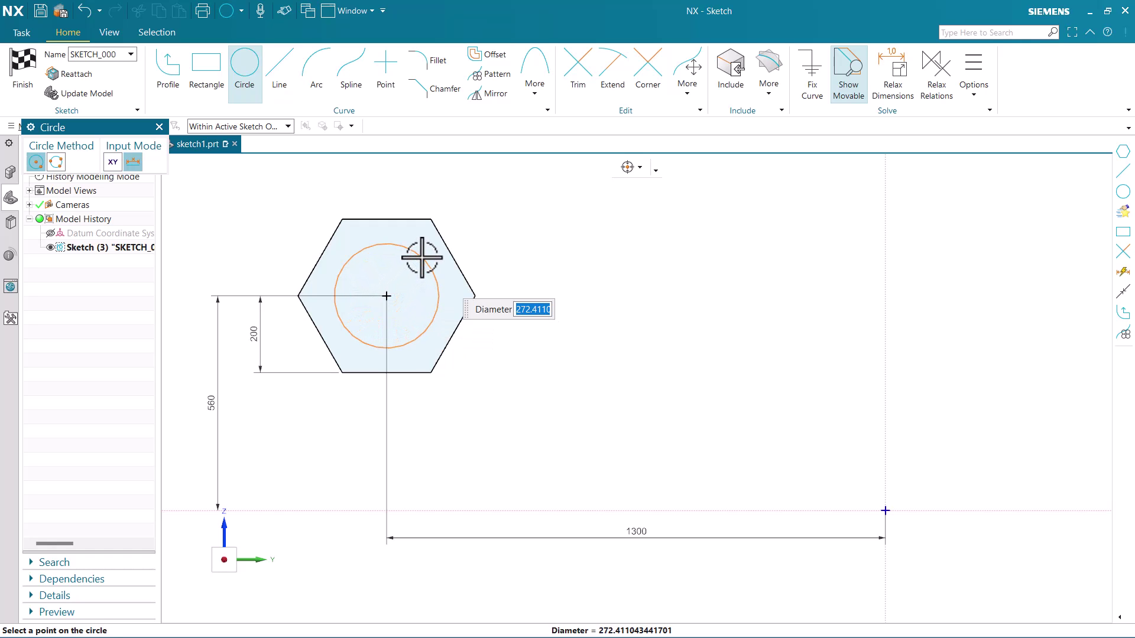
pyautogui.write('400')
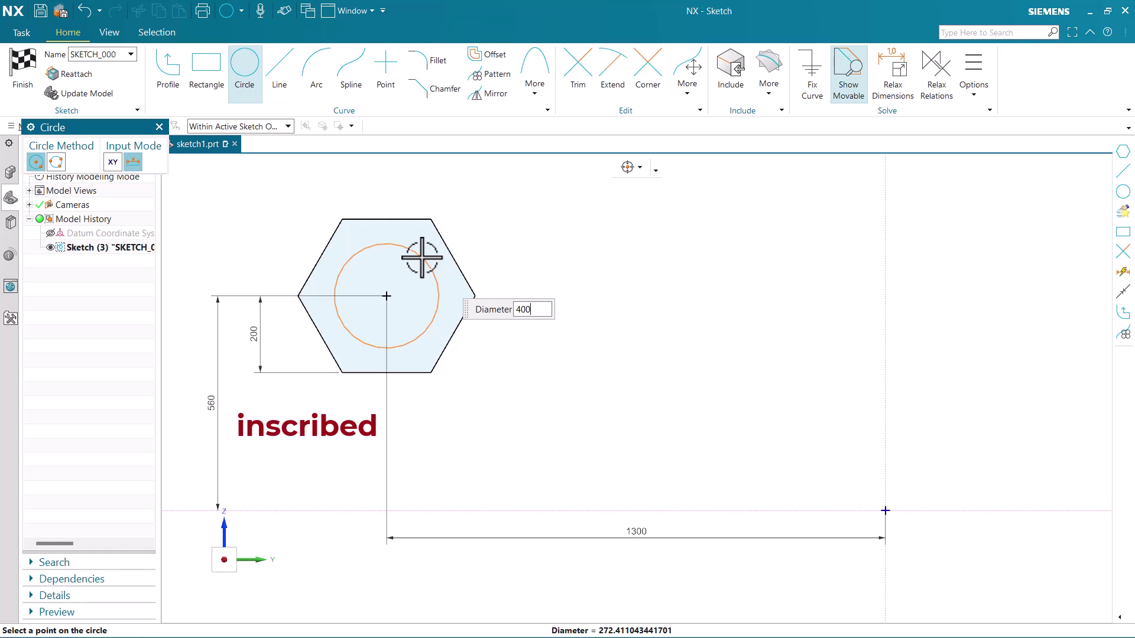
pyautogui.press('Return')
pyautogui.press('Escape')
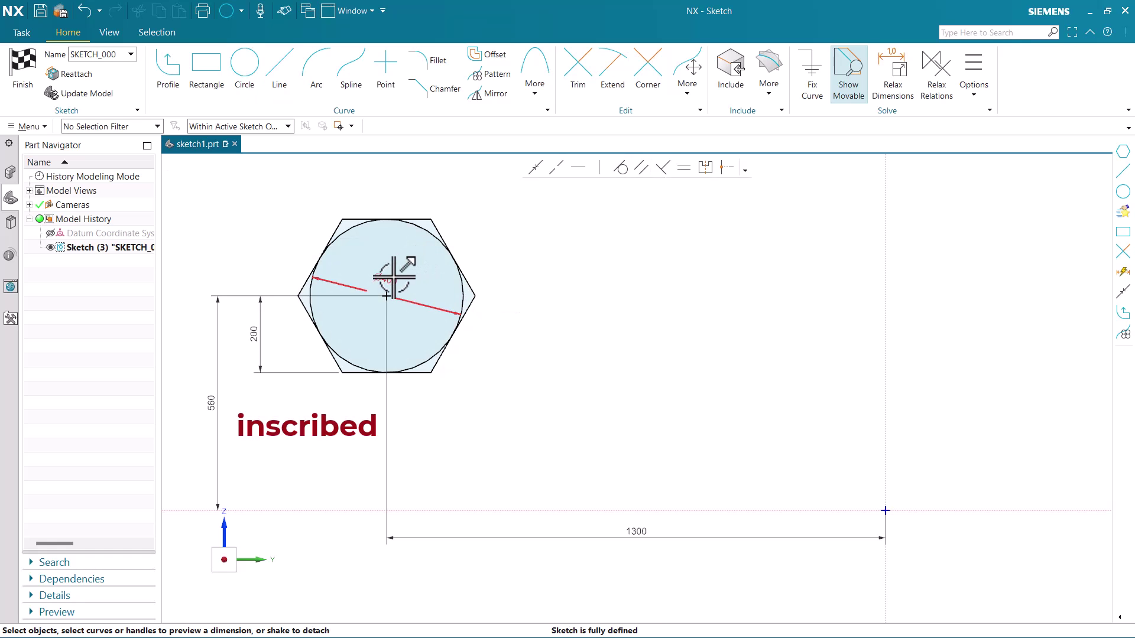
# Step: Convert the circle's diameter dimension to a radius and place it outside the hexagon, beyond its upper corner
pyautogui.rightClick(394, 277)
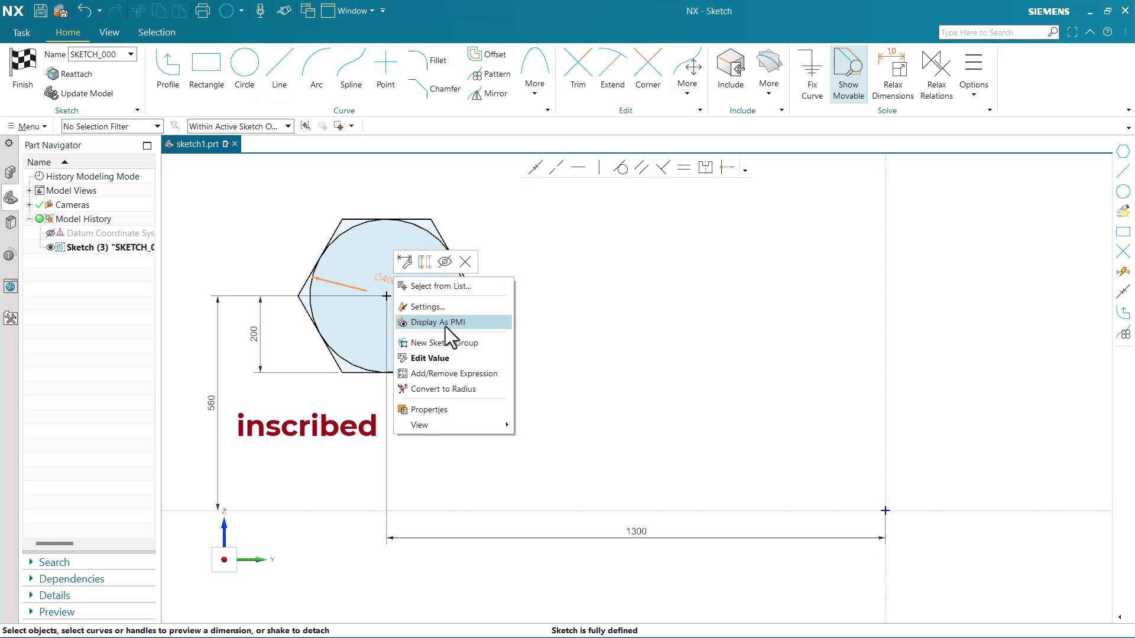
pyautogui.click(449, 389)
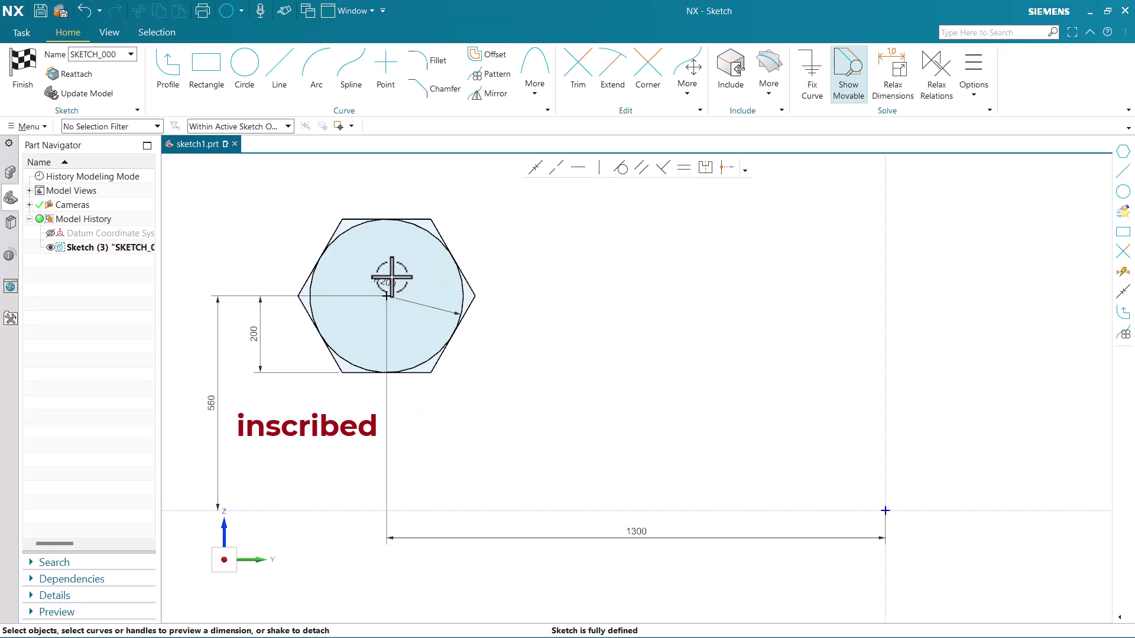
pyautogui.moveTo(390, 280); pyautogui.dragTo(482, 203)
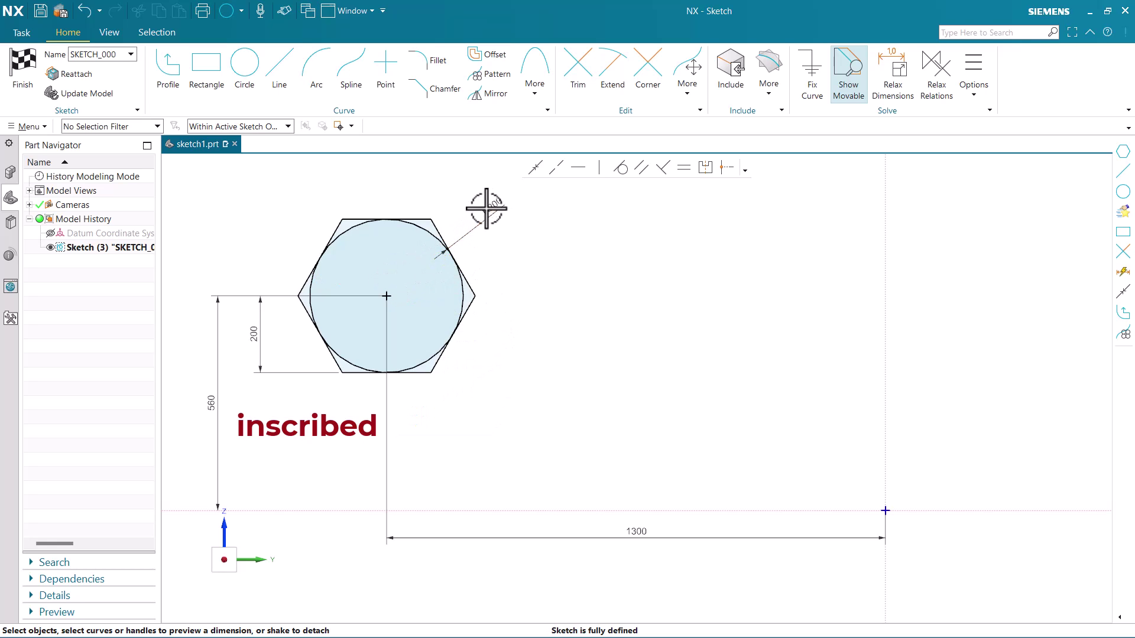
# Step: Convert the circle inside the first hexagon to a reference curve
pyautogui.click(427, 230)
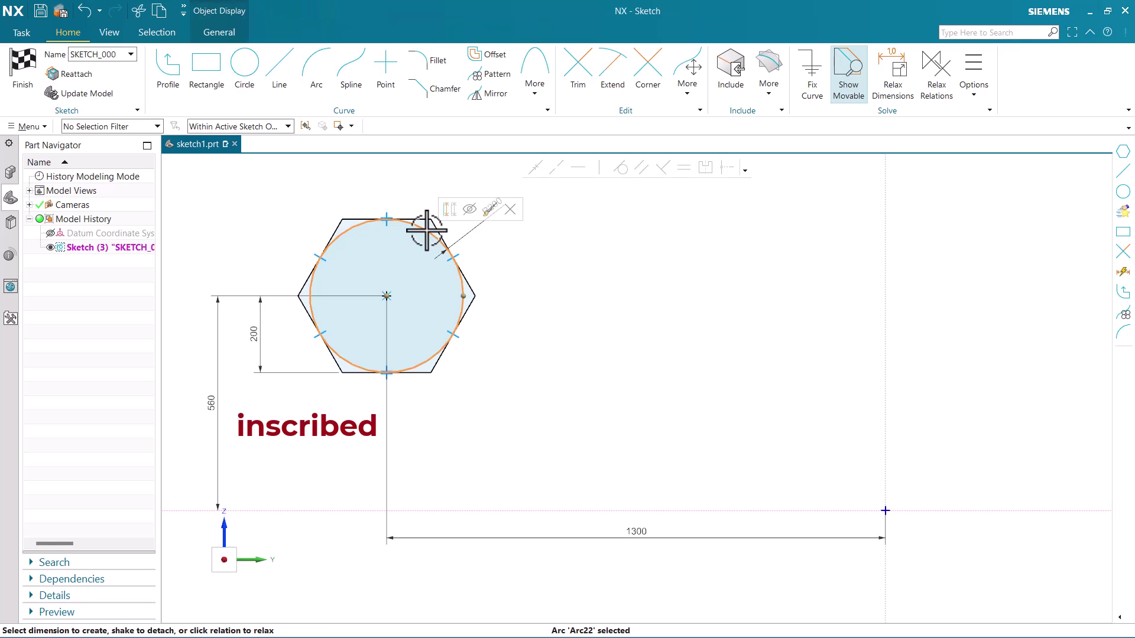
pyautogui.click(451, 213)
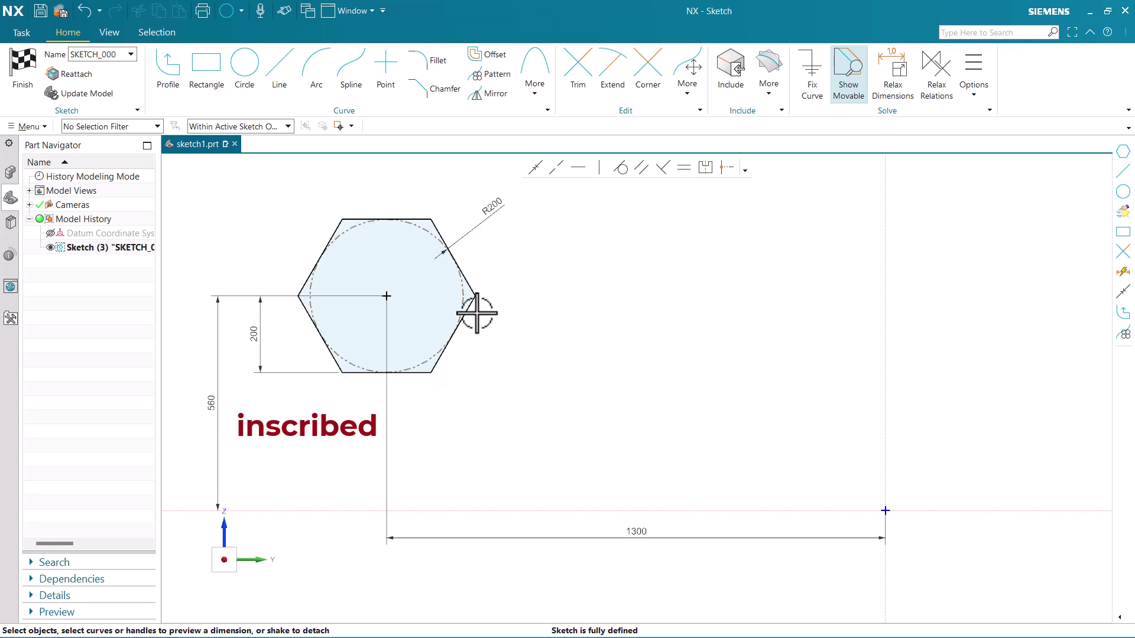
# Step: Create a second six-sided polygon between the first hexagon and the sketch origin, with a locked circumscribed radius of 200 mm and a rotation of 360°
pyautogui.scroll(-3, 457, 384)
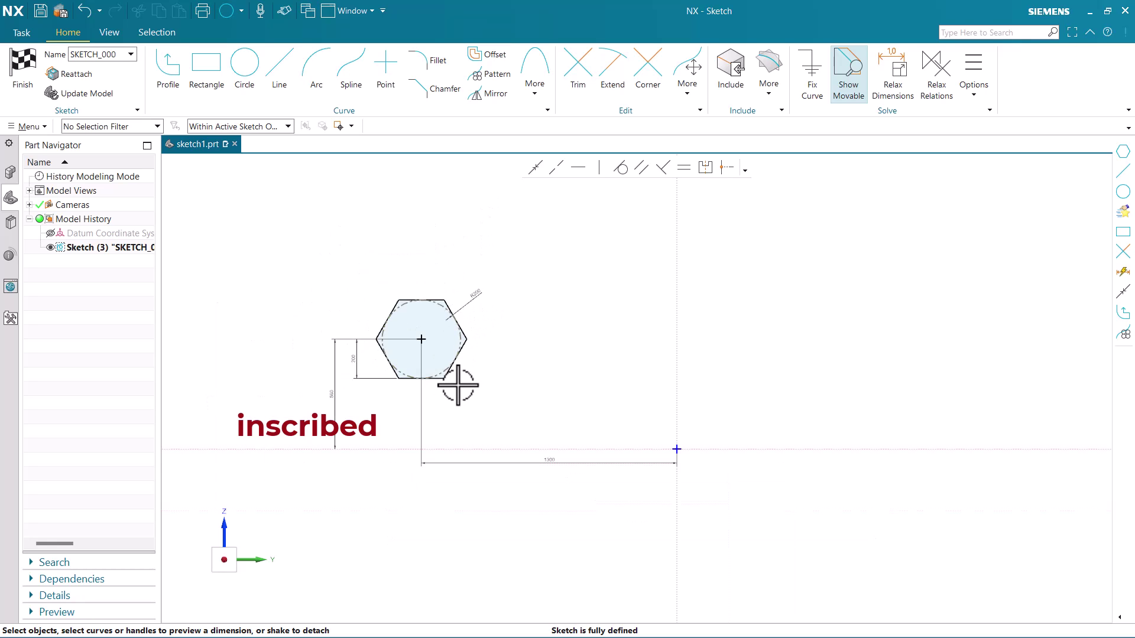
pyautogui.scroll(1, 772, 362)
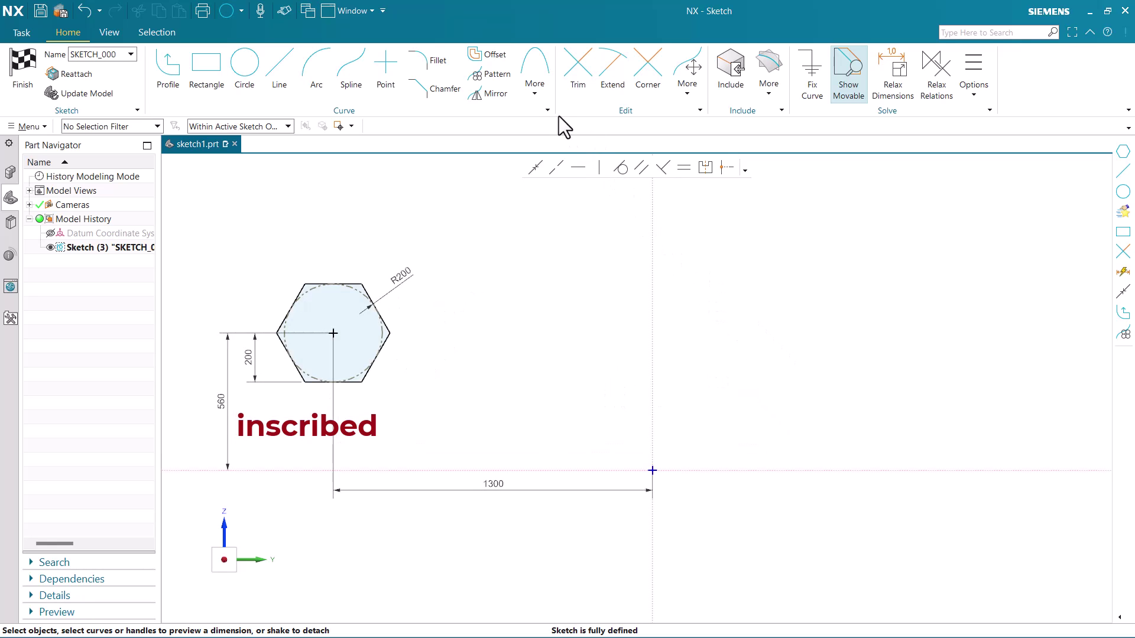
pyautogui.click(534, 90)
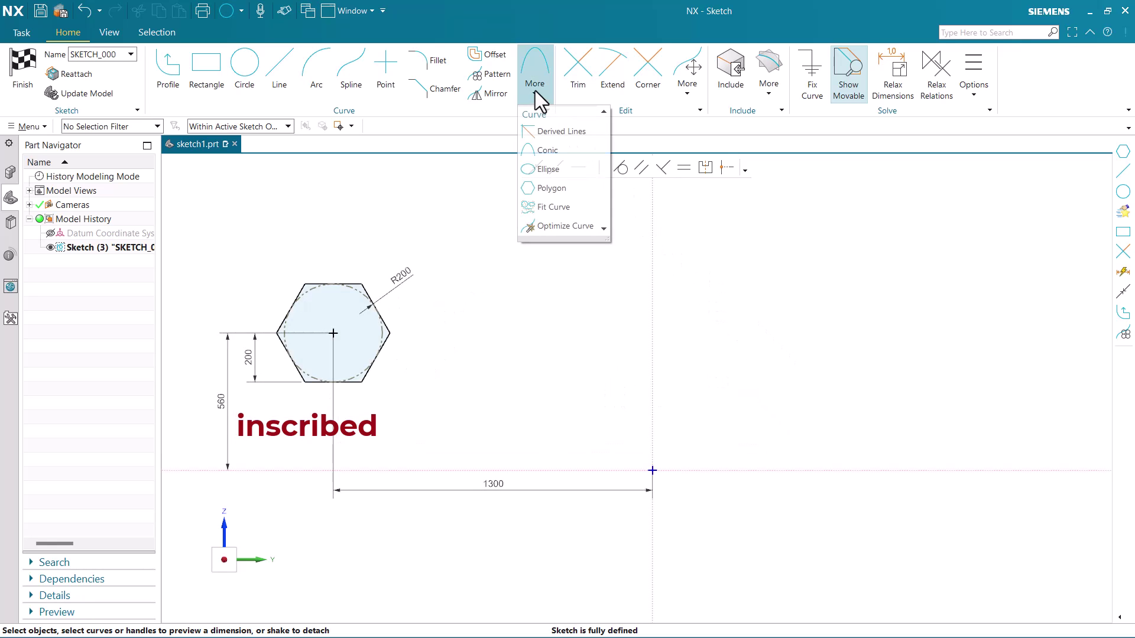
pyautogui.click(550, 189)
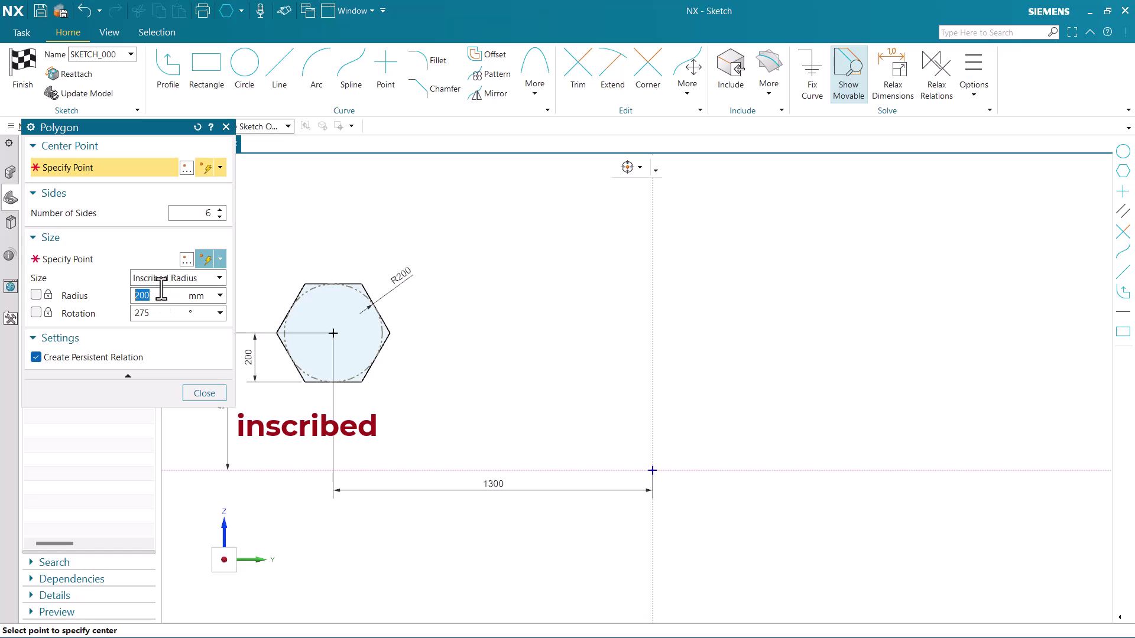
pyautogui.click(161, 279)
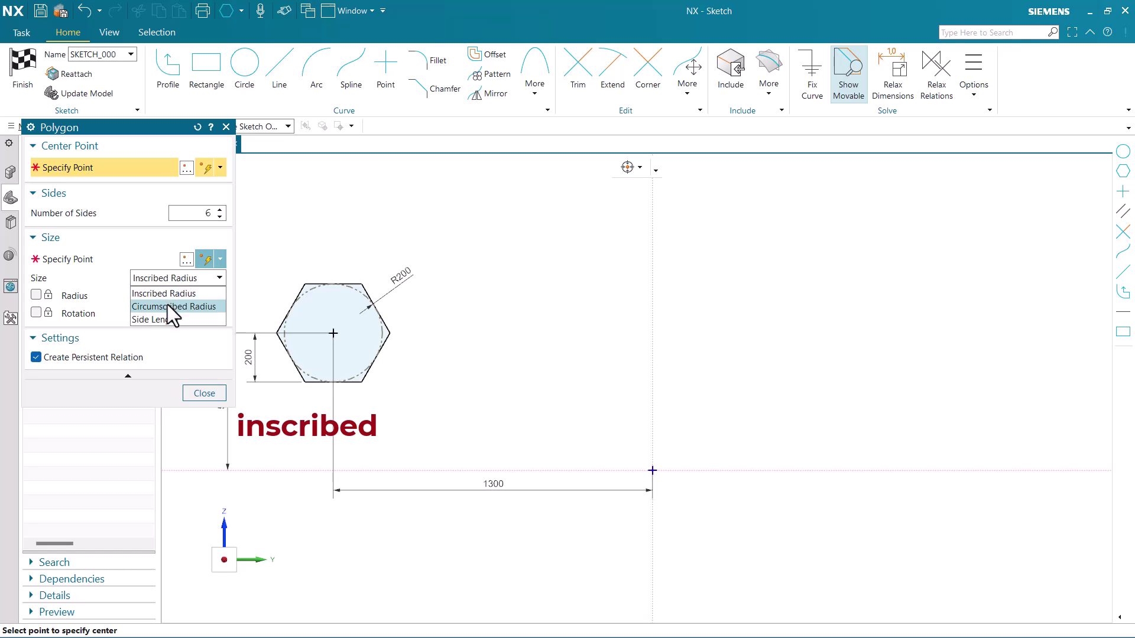
pyautogui.click(167, 306)
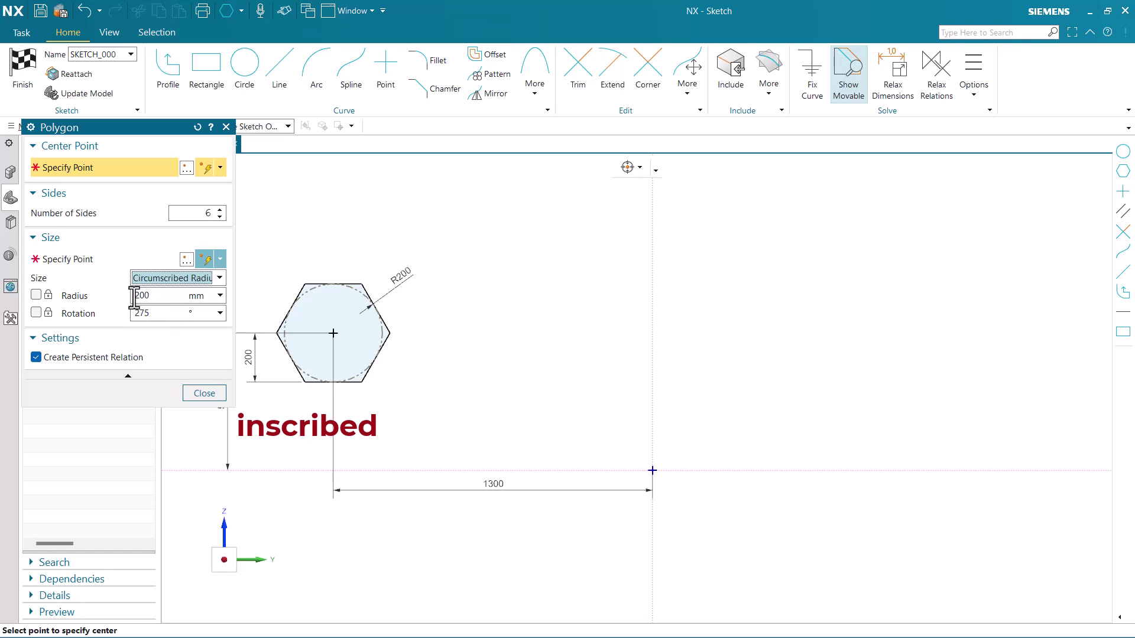
pyautogui.click(36, 294)
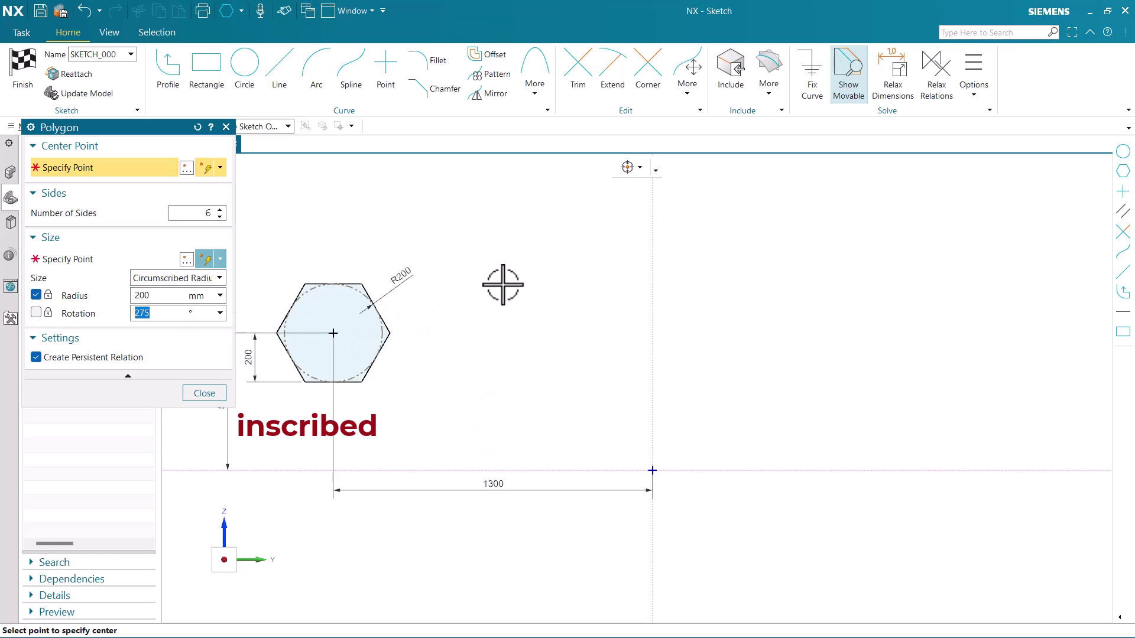
pyautogui.click(526, 333)
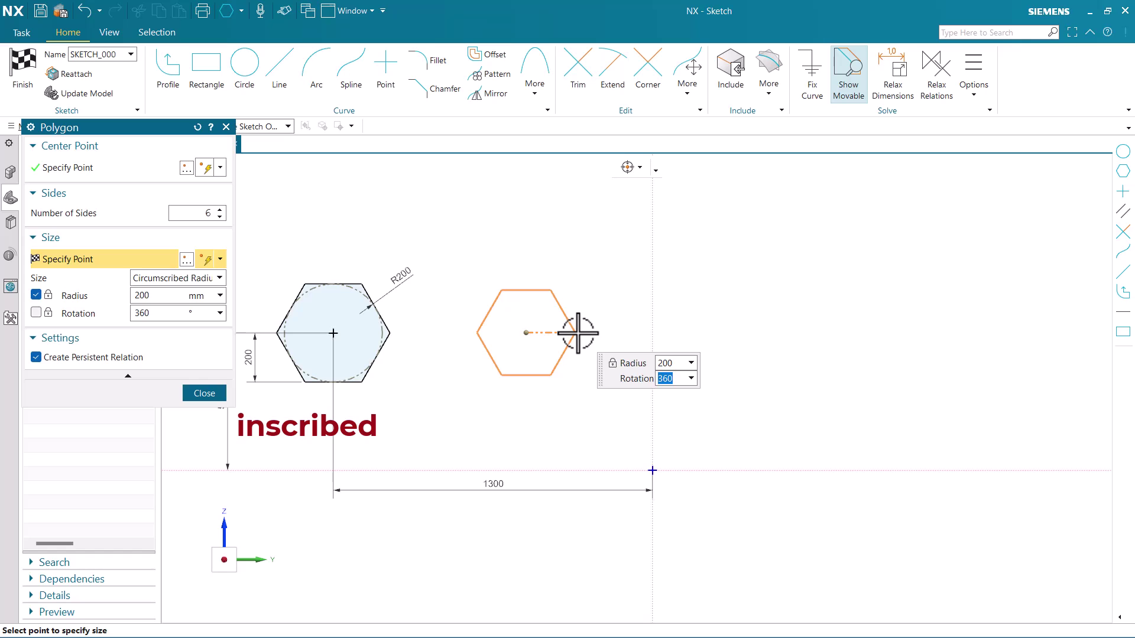
pyautogui.click(578, 333)
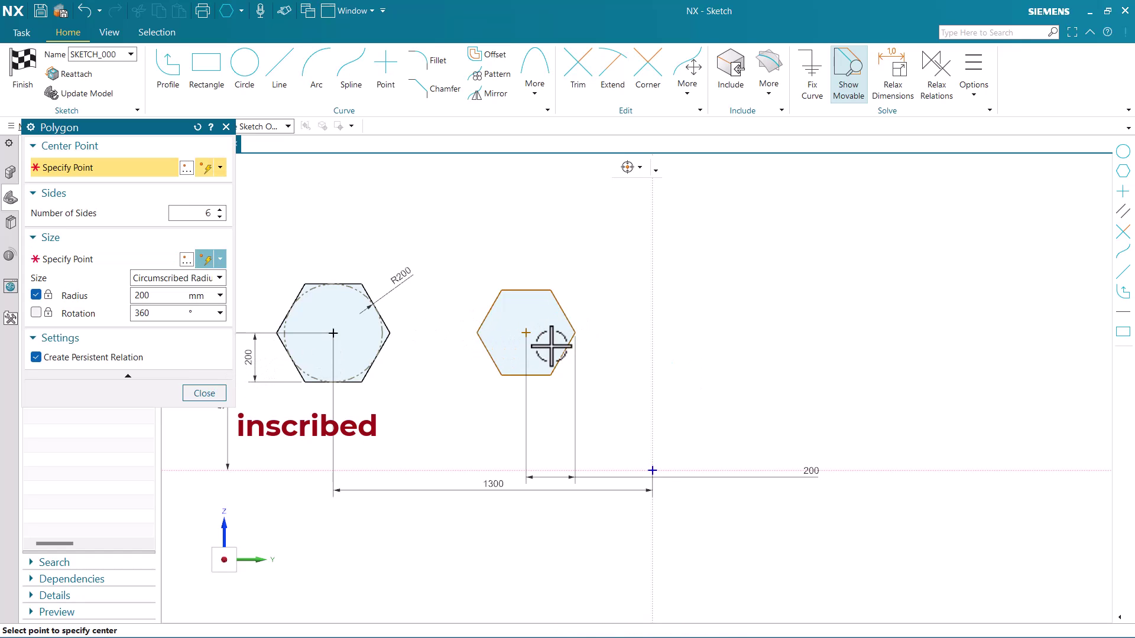
pyautogui.click(212, 390)
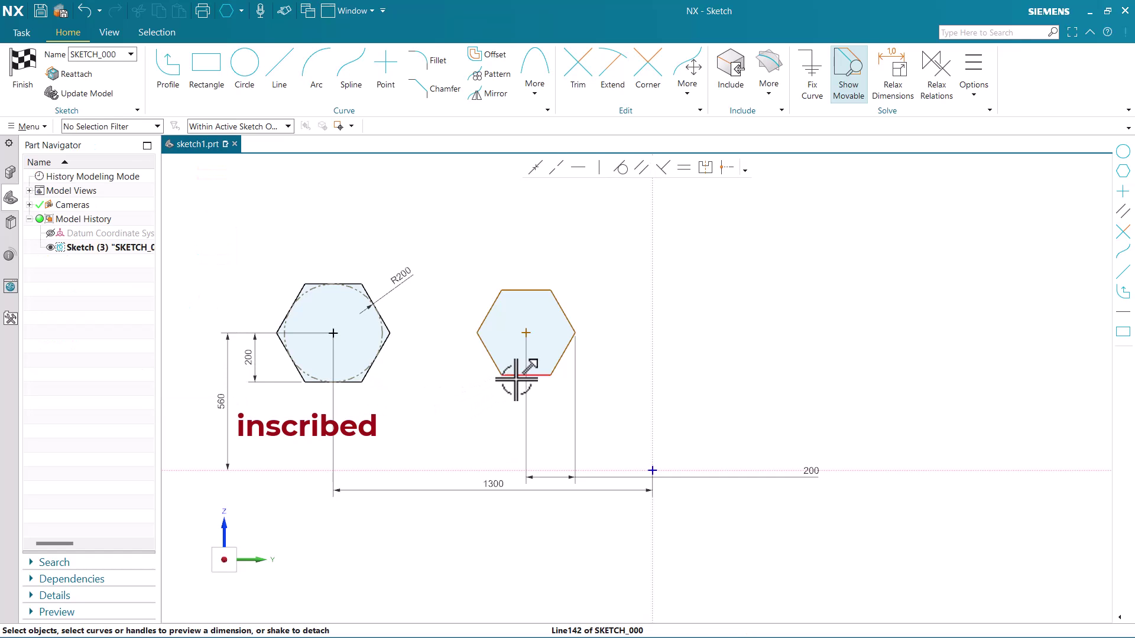
pyautogui.press('Escape')
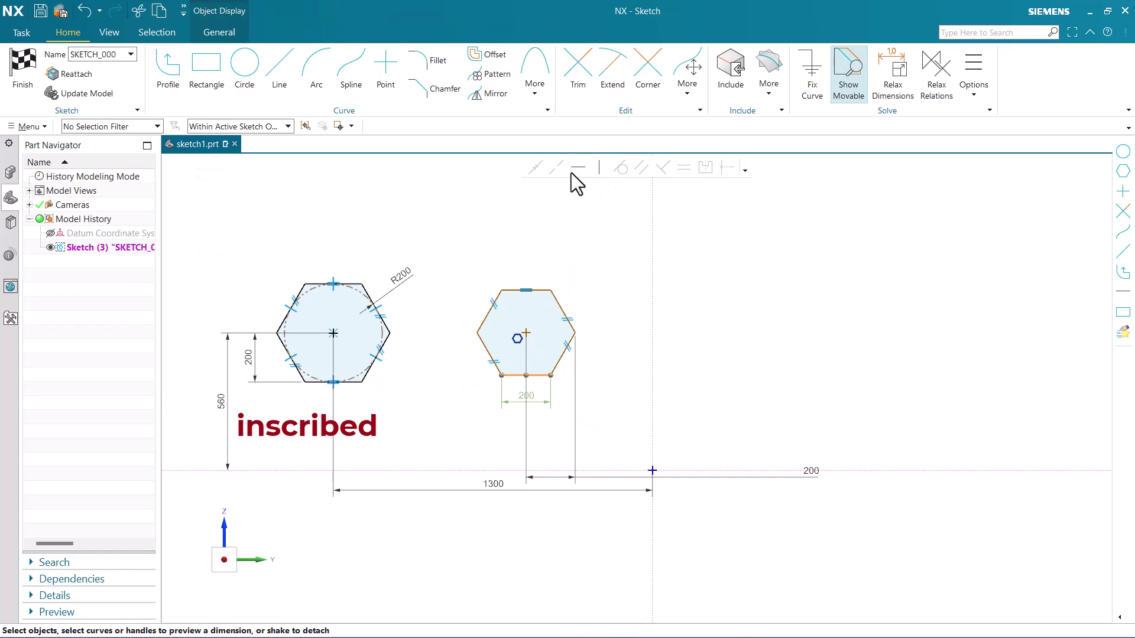
# Step: Draw a circle with a diameter of 400 mm centred on the second hexagon's centre point
pyautogui.click(243, 62)
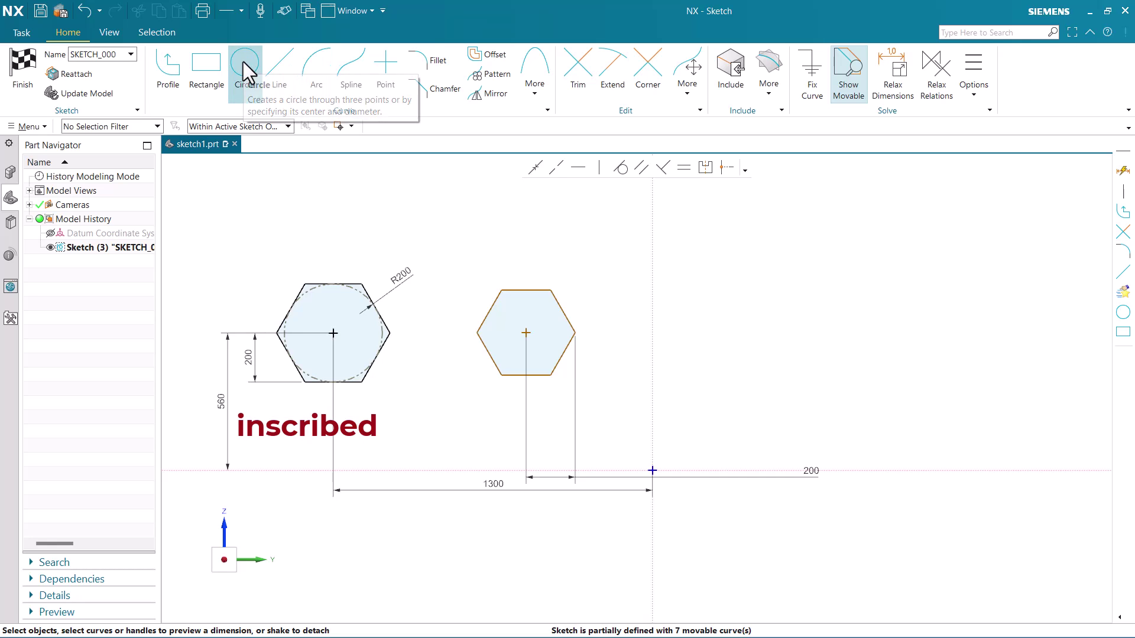
pyautogui.click(525, 333)
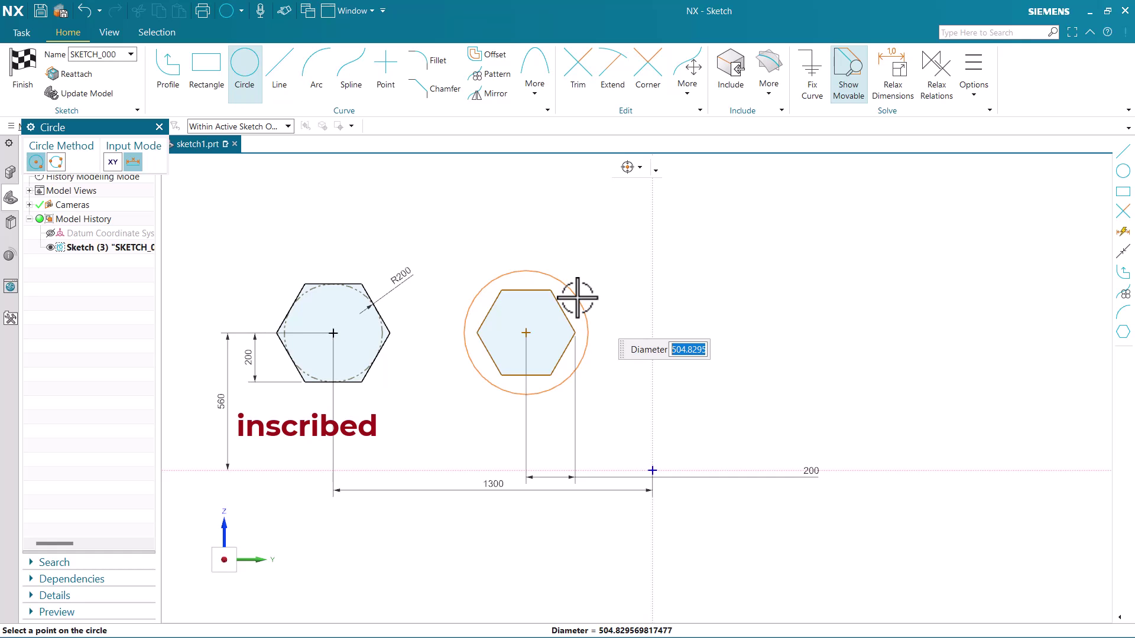
pyautogui.write('400')
pyautogui.press('Return')
pyautogui.press('Escape')
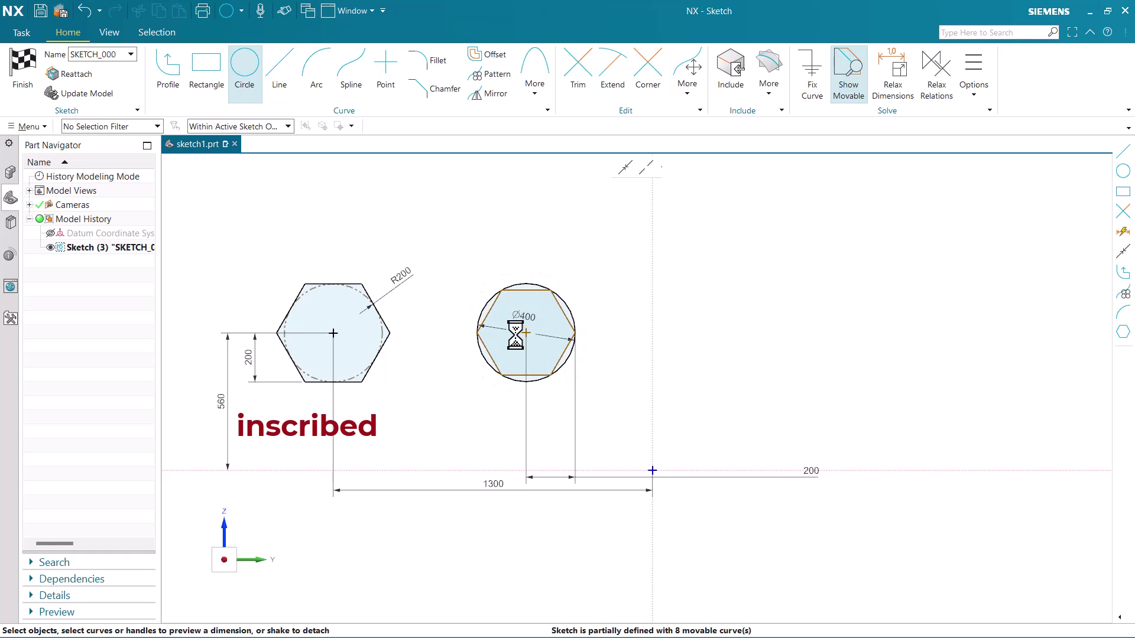
# Step: Examine how the second hexagon's corners meet its surrounding circle, and compare it with the inscribed-radius hexagon
pyautogui.scroll(-2, 516, 334)
pyautogui.scroll(4, 519, 329)
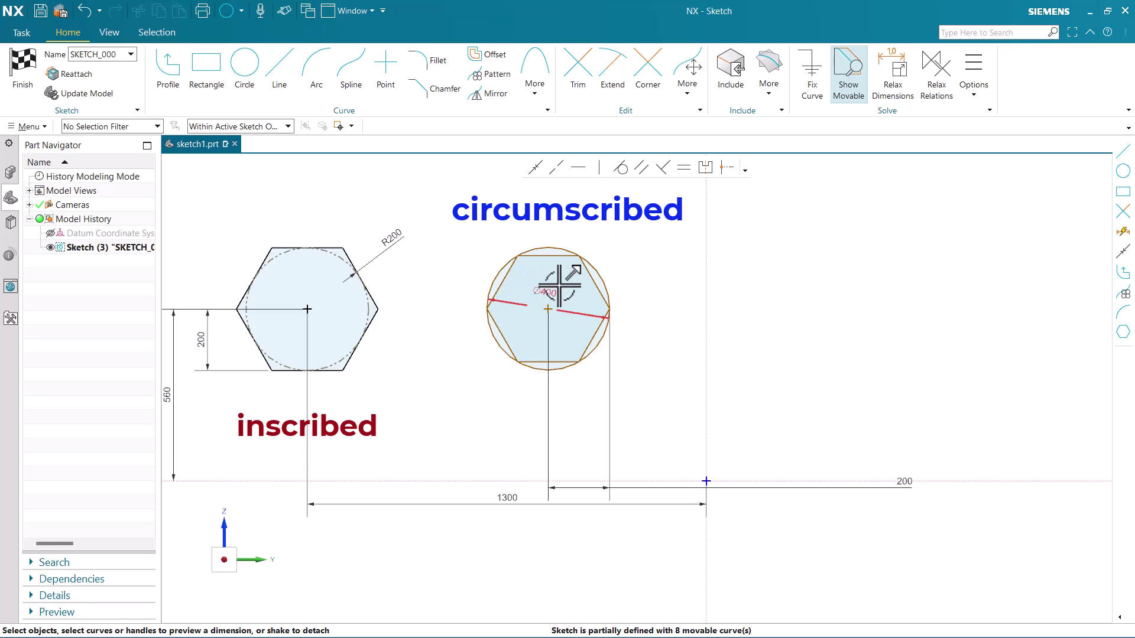
pyautogui.scroll(-1, 560, 285)
pyautogui.scroll(1, 484, 271)
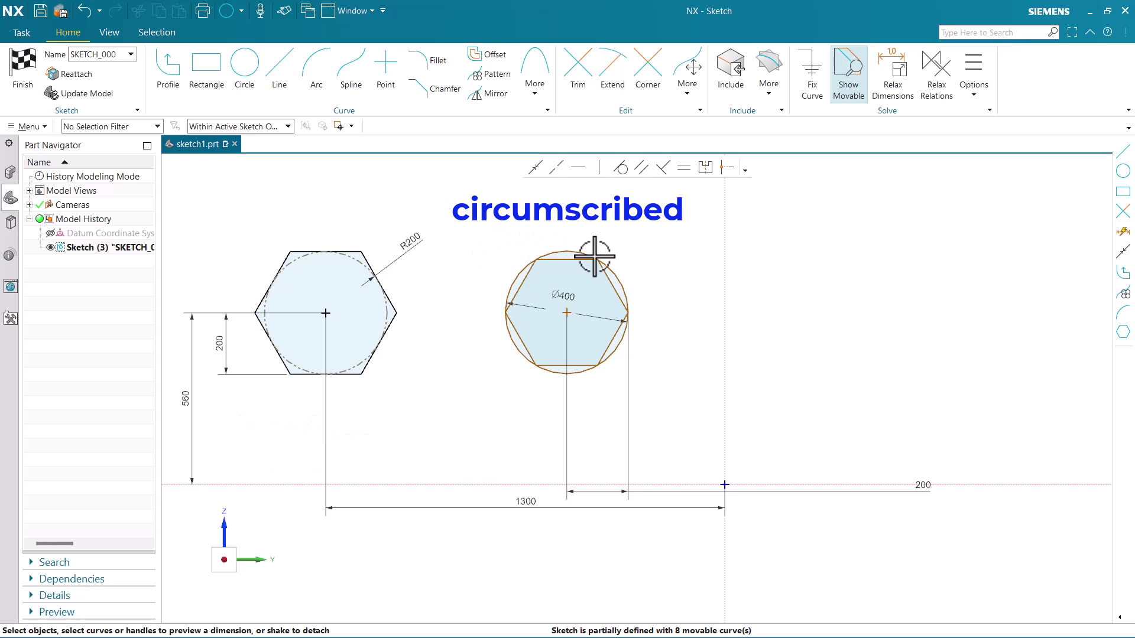
pyautogui.scroll(-2, 555, 244)
pyautogui.scroll(8, 555, 244)
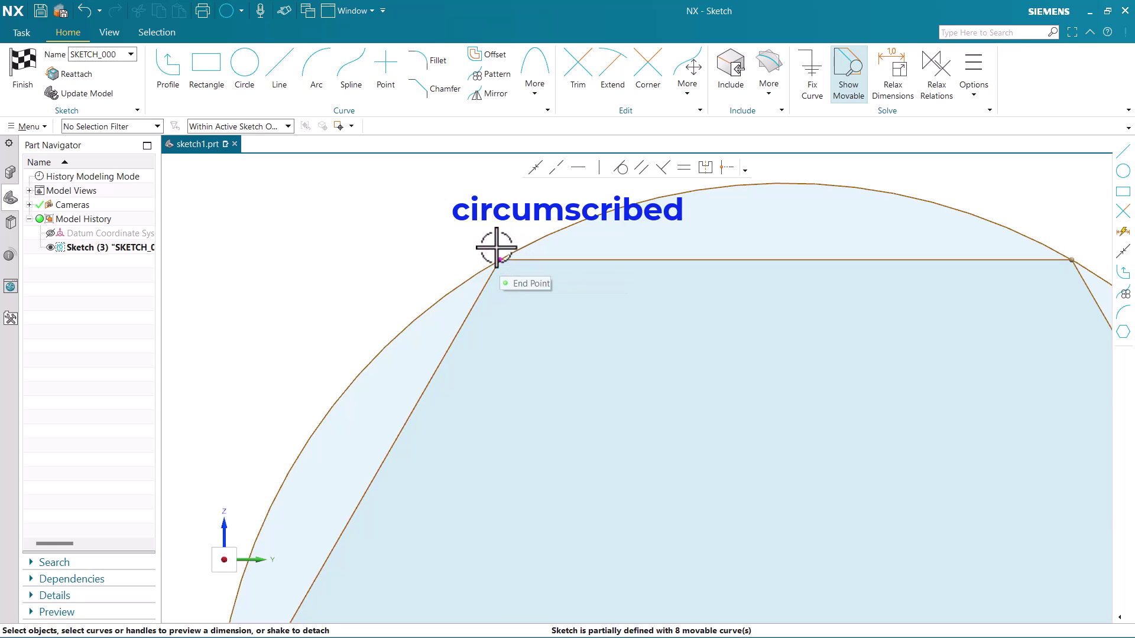
pyautogui.scroll(-6, 495, 252)
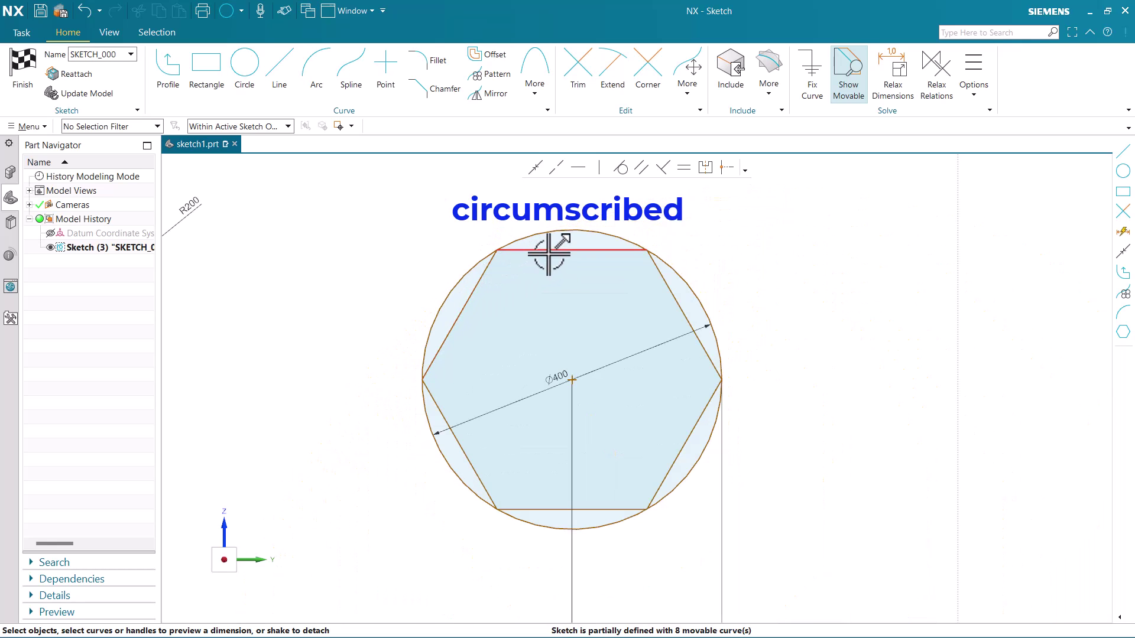
pyautogui.scroll(-5, 548, 254)
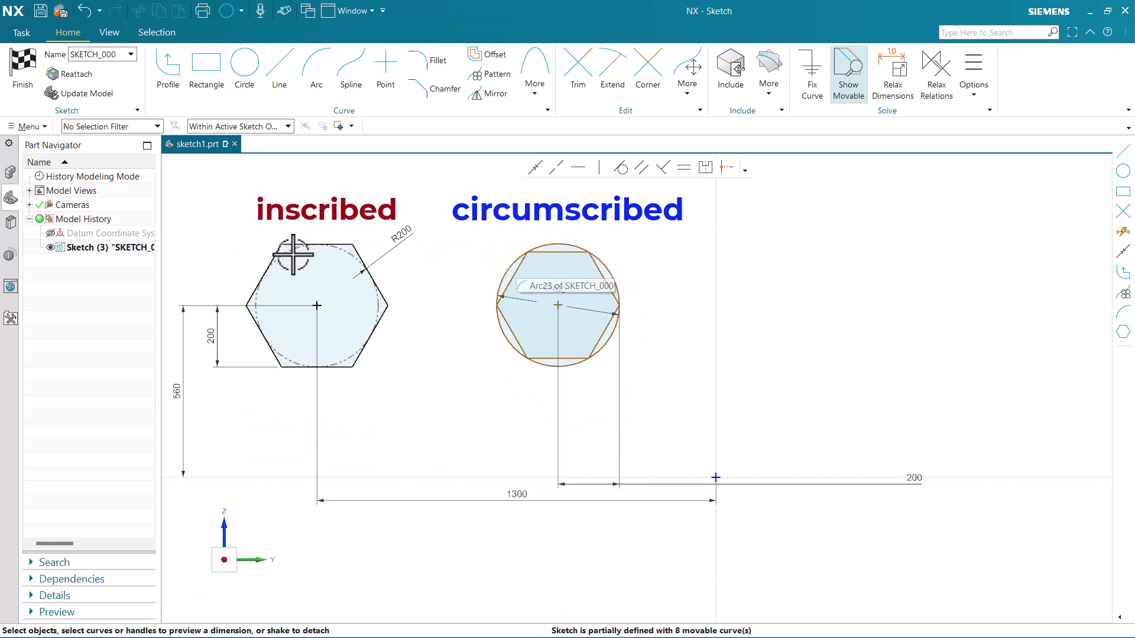
# Step: Convert the circle around the second hexagon to a reference curve
pyautogui.click(555, 245)
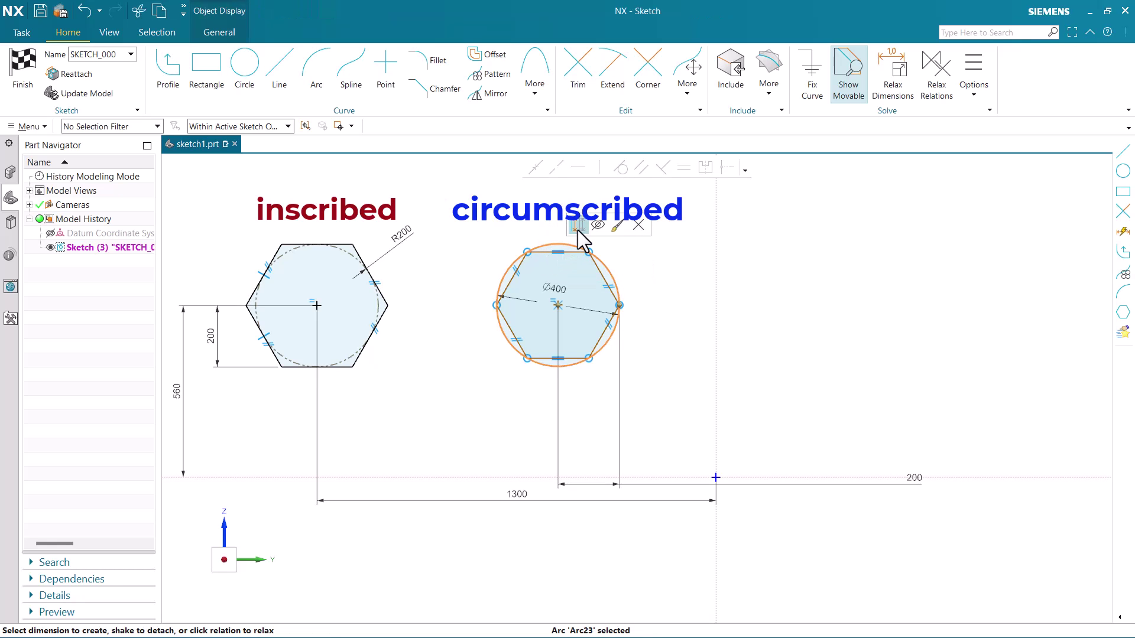
pyautogui.click(576, 229)
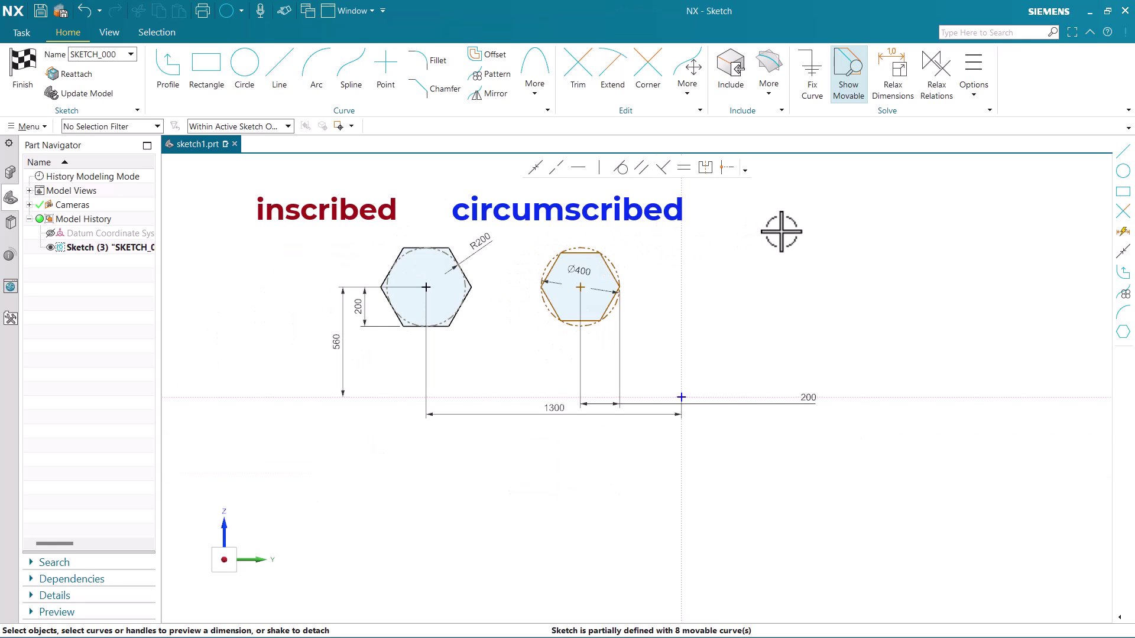
# Step: Create a six-sided polygon right of the circumscribed hexagon with a locked side length of 250 mm and 0° rotation, and move its dimension beside the upper-right edge
pyautogui.scroll(-1, 780, 233)
pyautogui.click(537, 94)
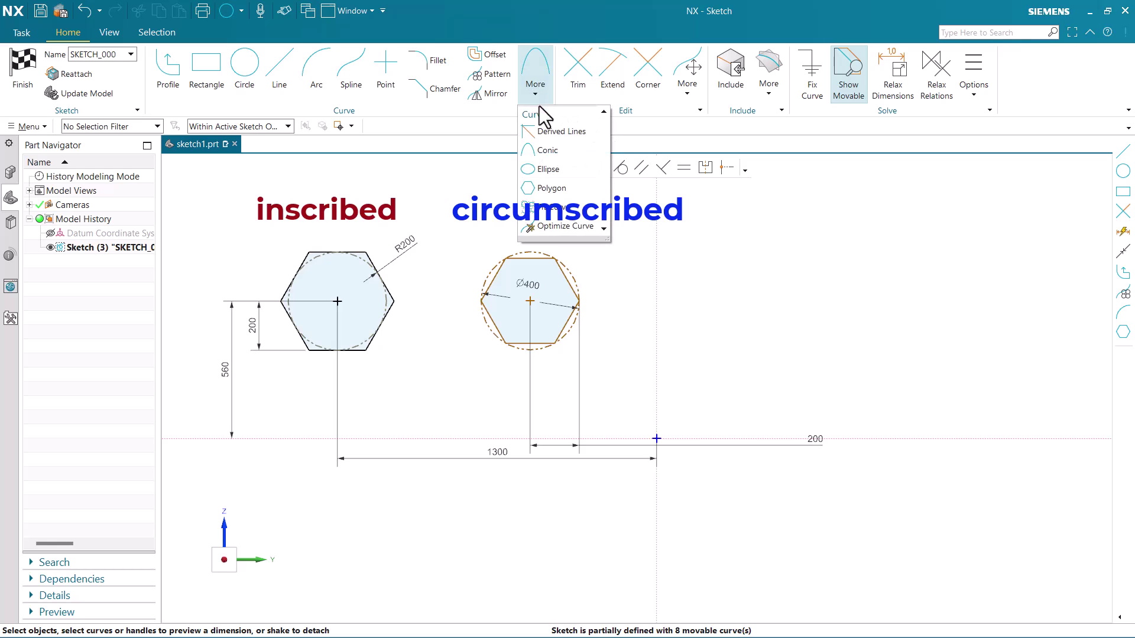
pyautogui.click(566, 189)
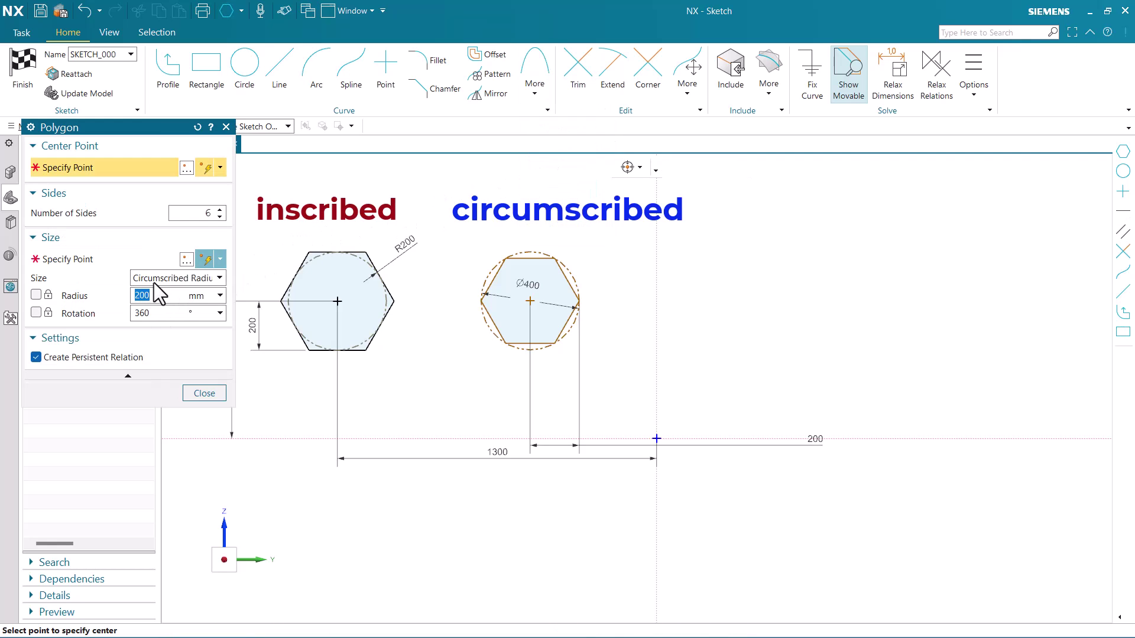
pyautogui.click(153, 279)
pyautogui.click(162, 319)
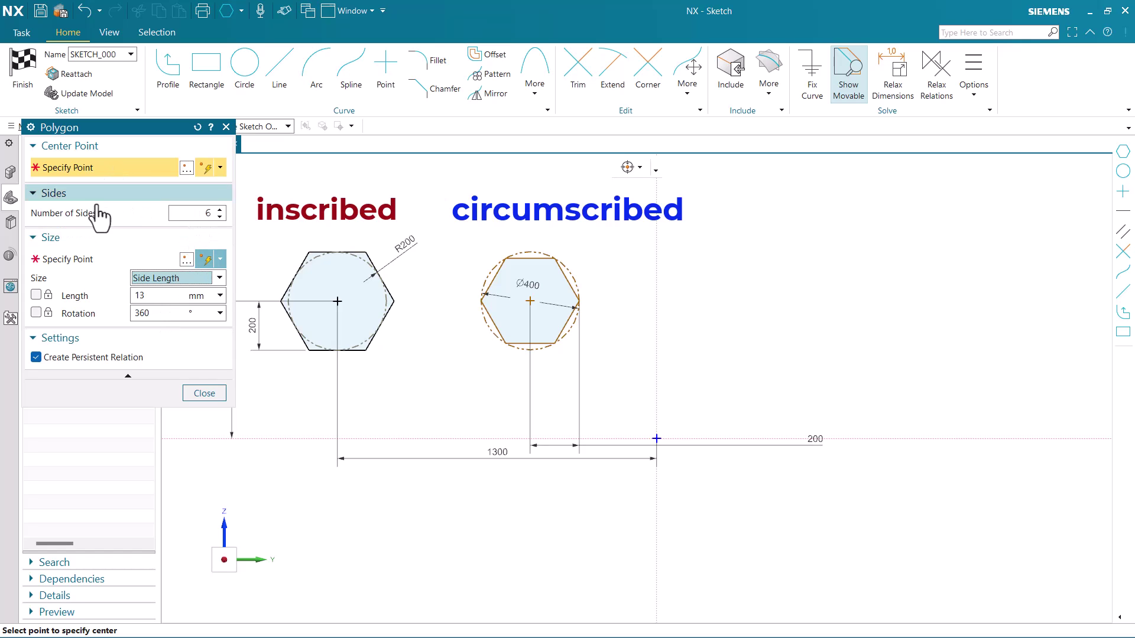
pyautogui.click(722, 293)
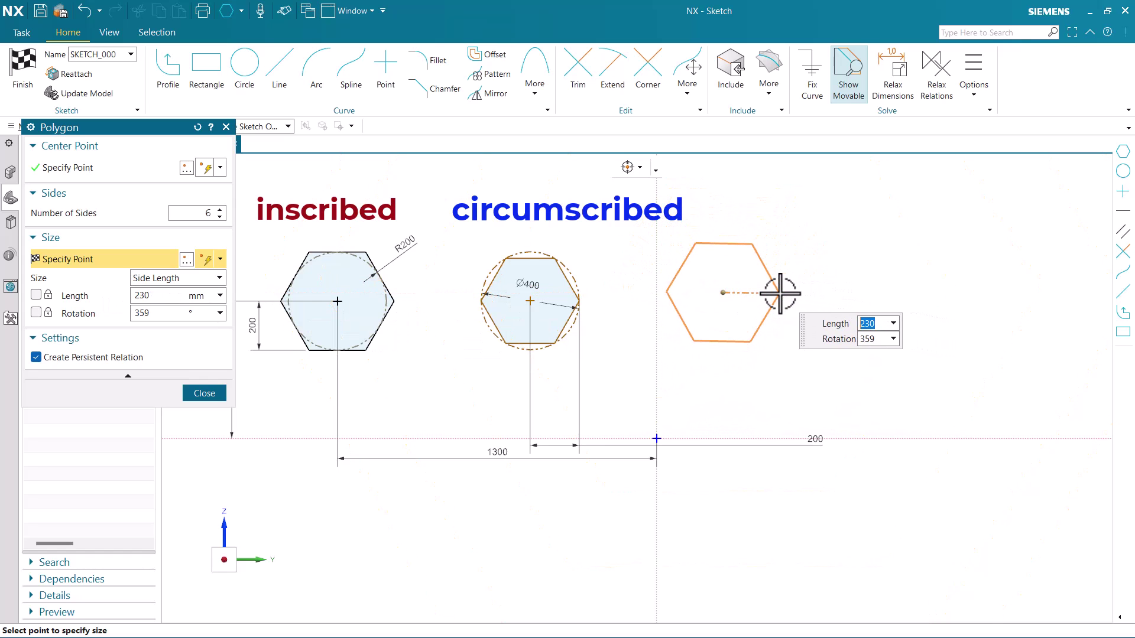
pyautogui.press('Tab')
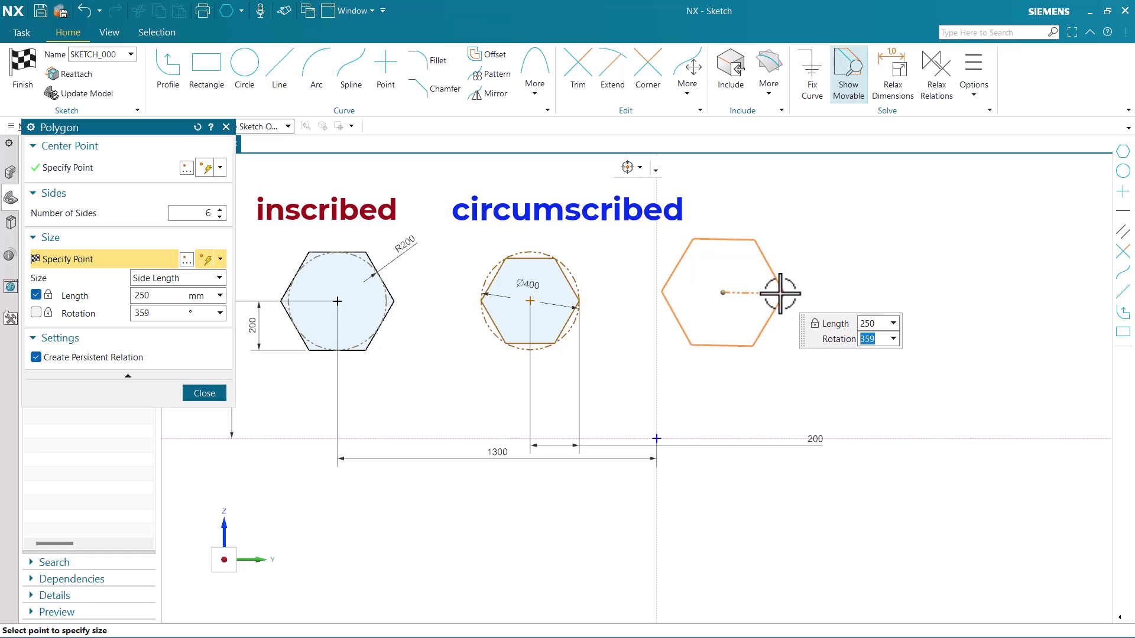
pyautogui.write('0')
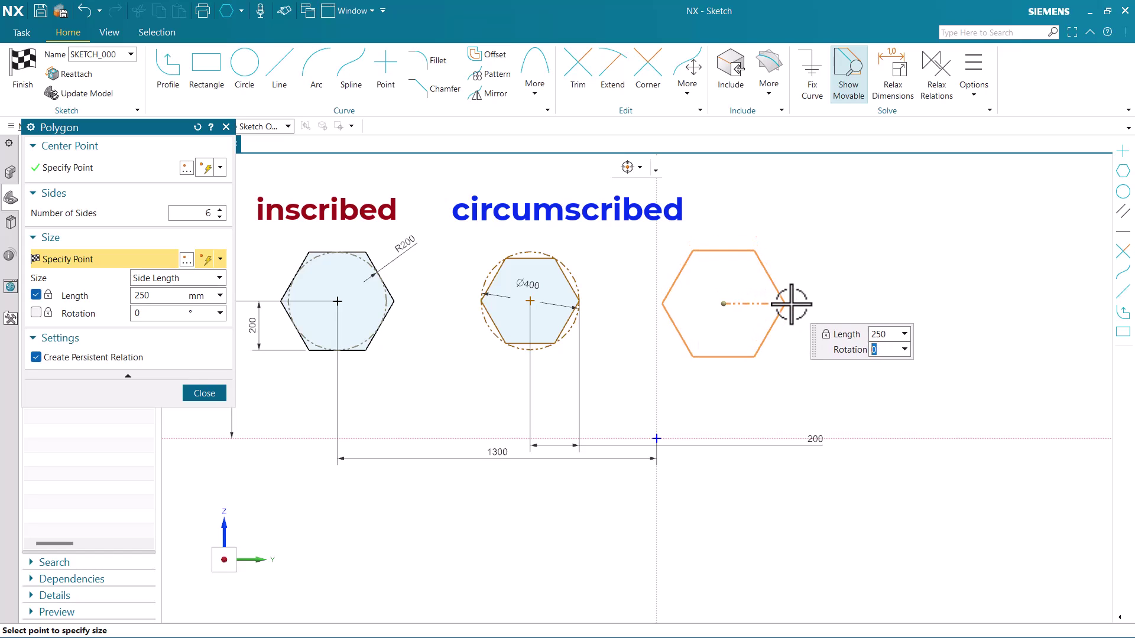
pyautogui.press('Return')
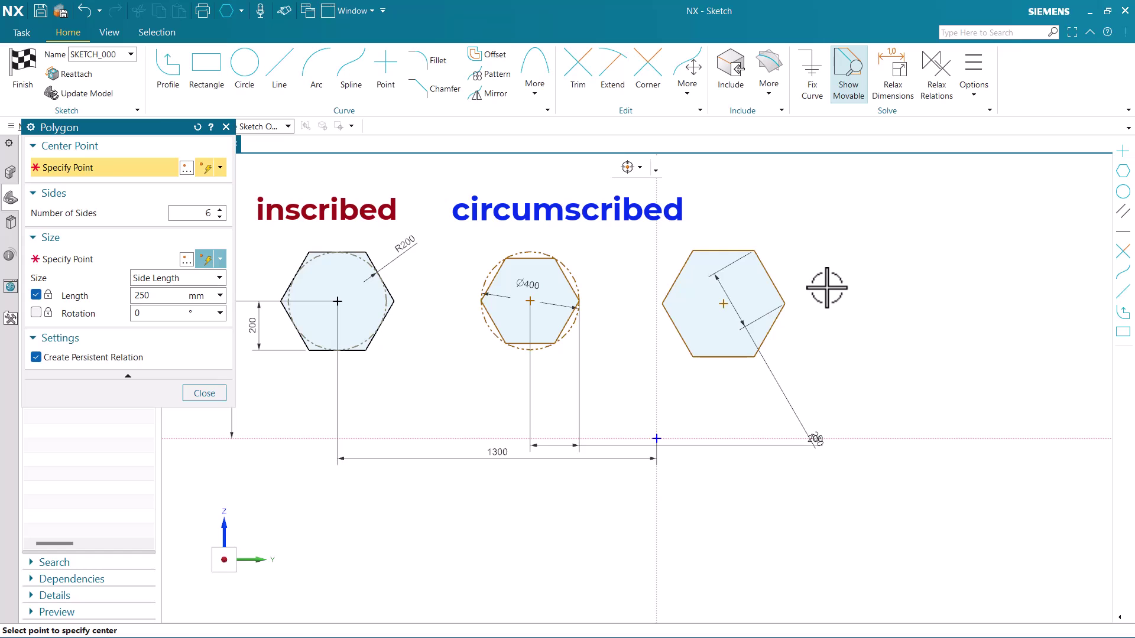
pyautogui.press('Escape')
pyautogui.moveTo(816, 437); pyautogui.dragTo(791, 266)
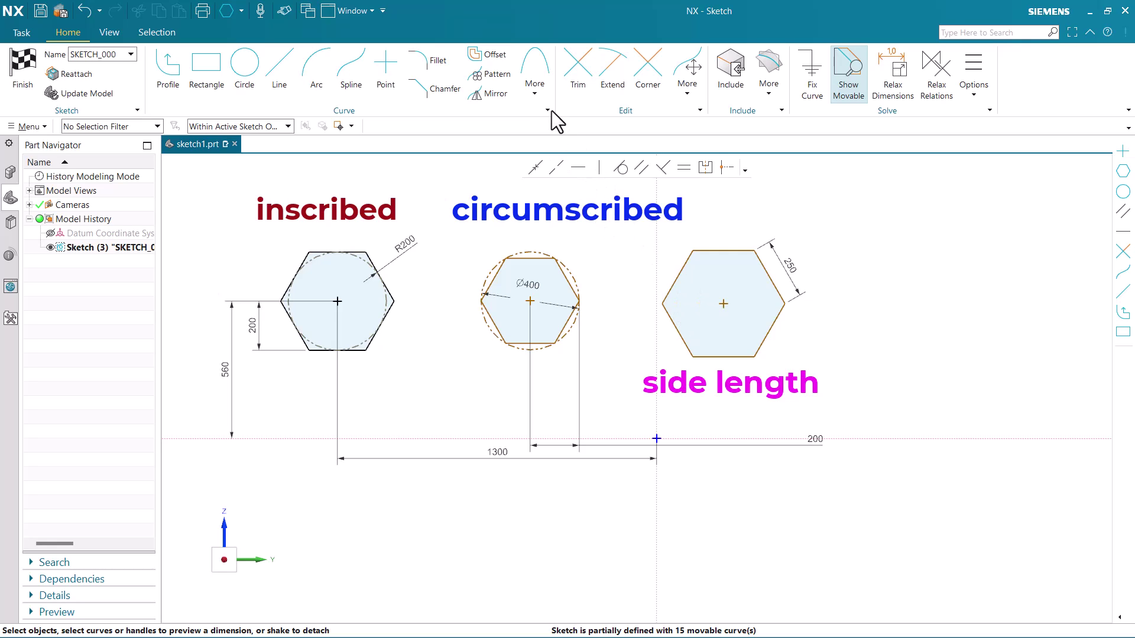
# Step: Create a fourth hexagon right of the side-length one, using an inscribed radius of about 210 mm, 270° rotation and a persistent relation
pyautogui.click(538, 92)
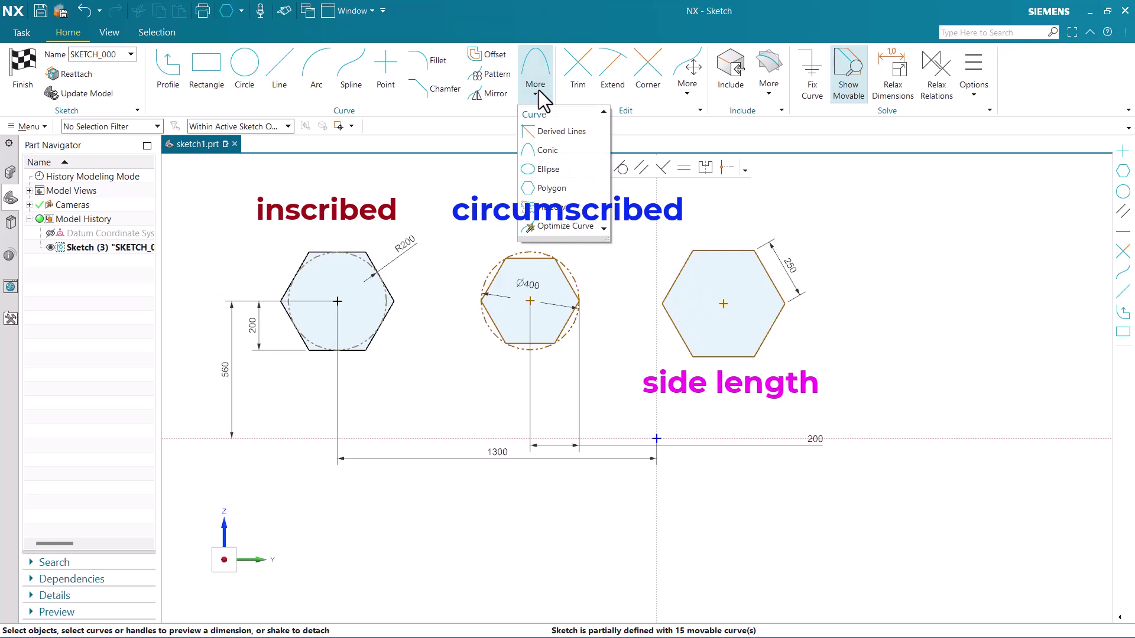
pyautogui.click(559, 187)
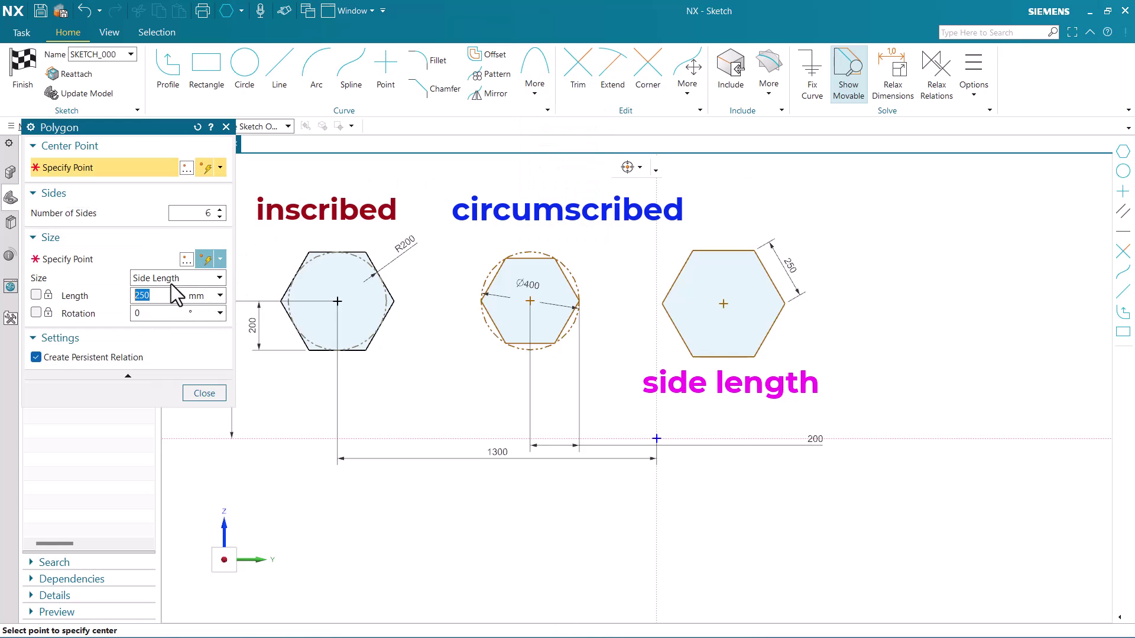
pyautogui.click(169, 279)
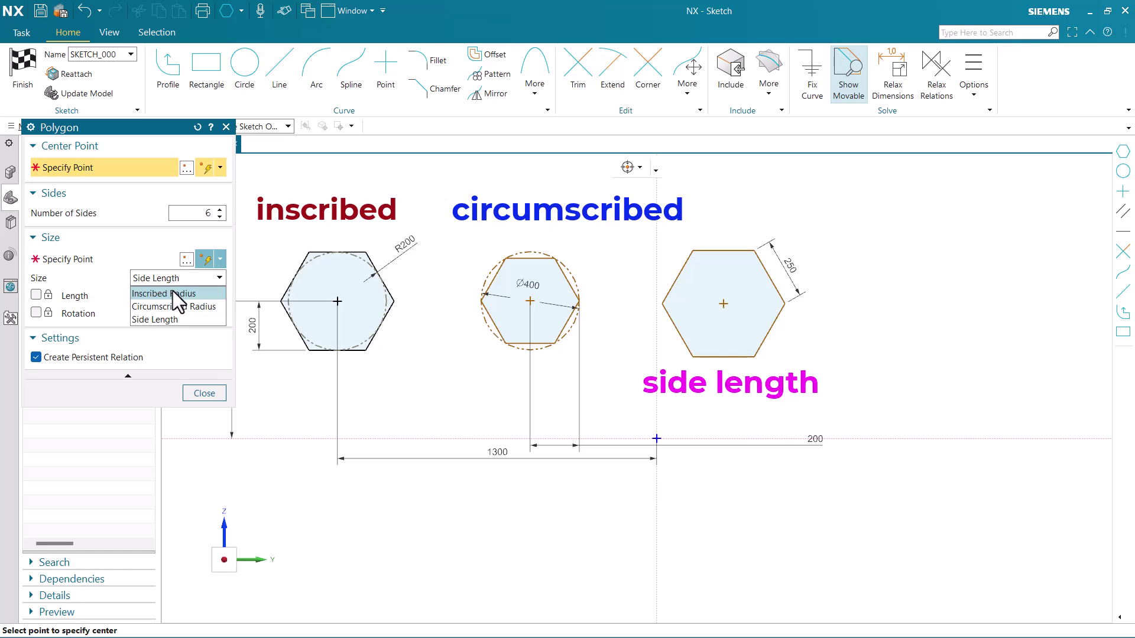
pyautogui.click(172, 292)
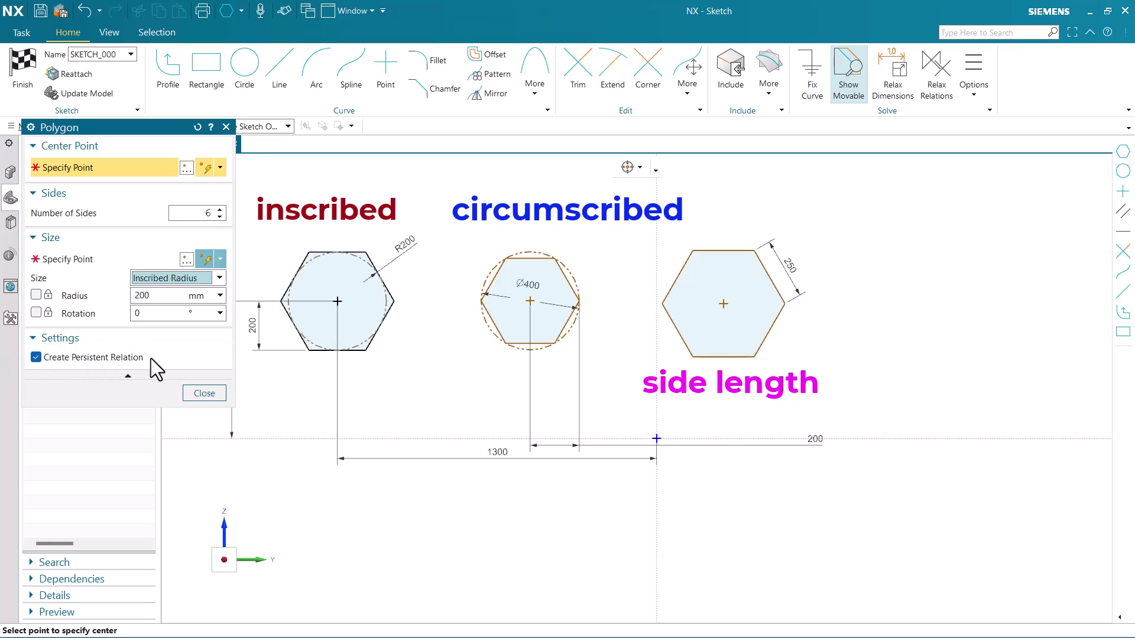
pyautogui.click(914, 290)
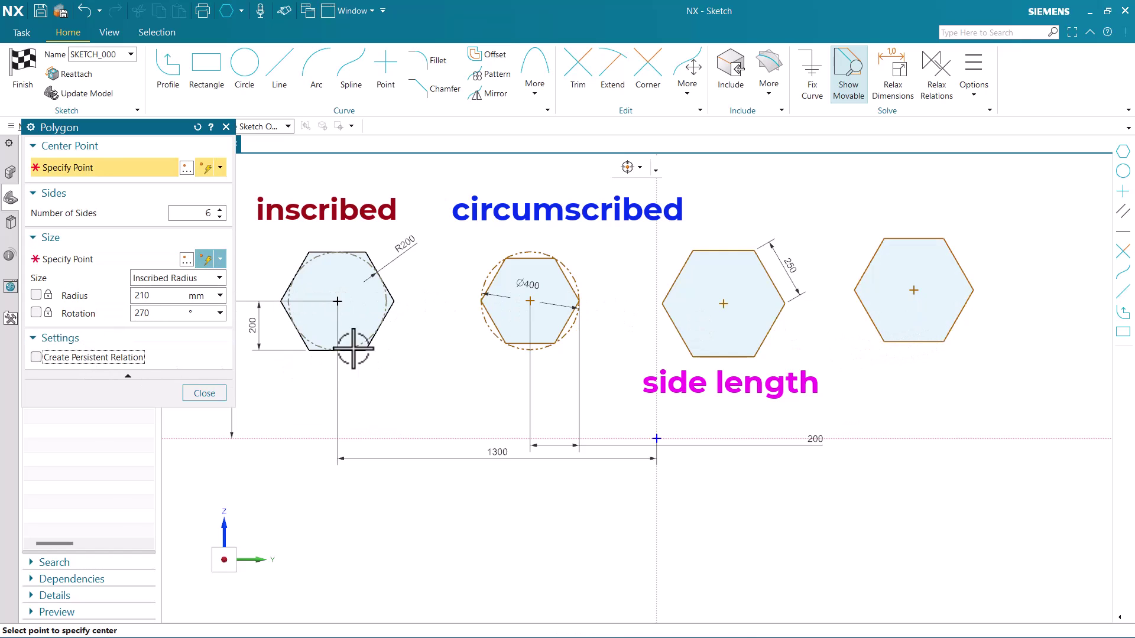
# Step: Create a fifth hexagon right of the fourth with Create Persistent Relation off, an inscribed radius of about 240 mm and 270° rotation
pyautogui.scroll(-3, 367, 307)
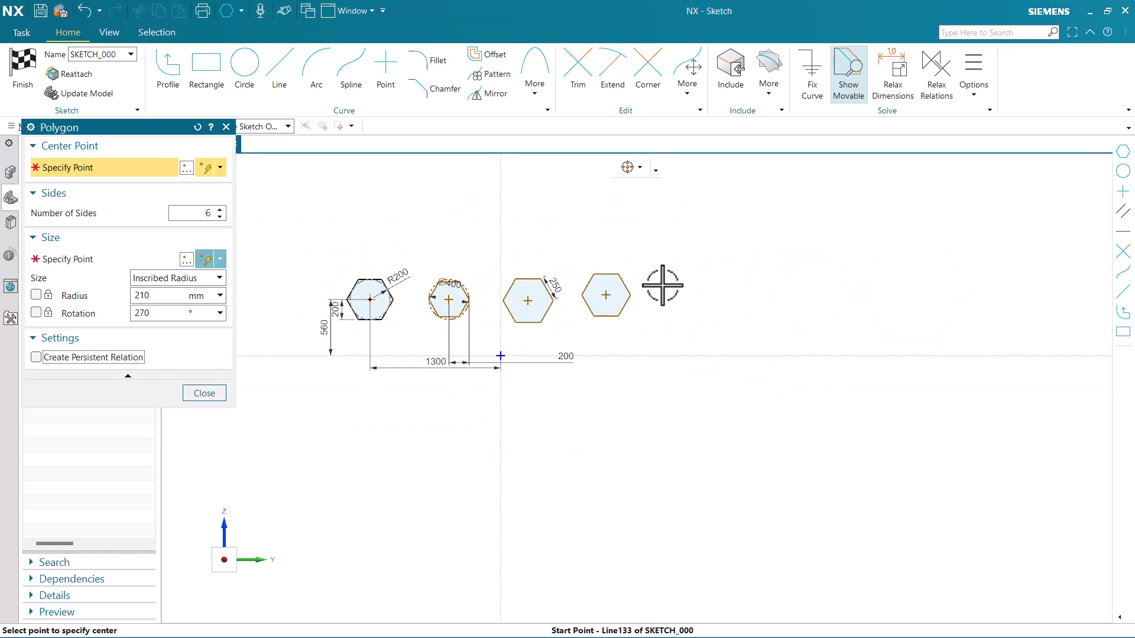
pyautogui.scroll(1, 679, 297)
pyautogui.click(697, 304)
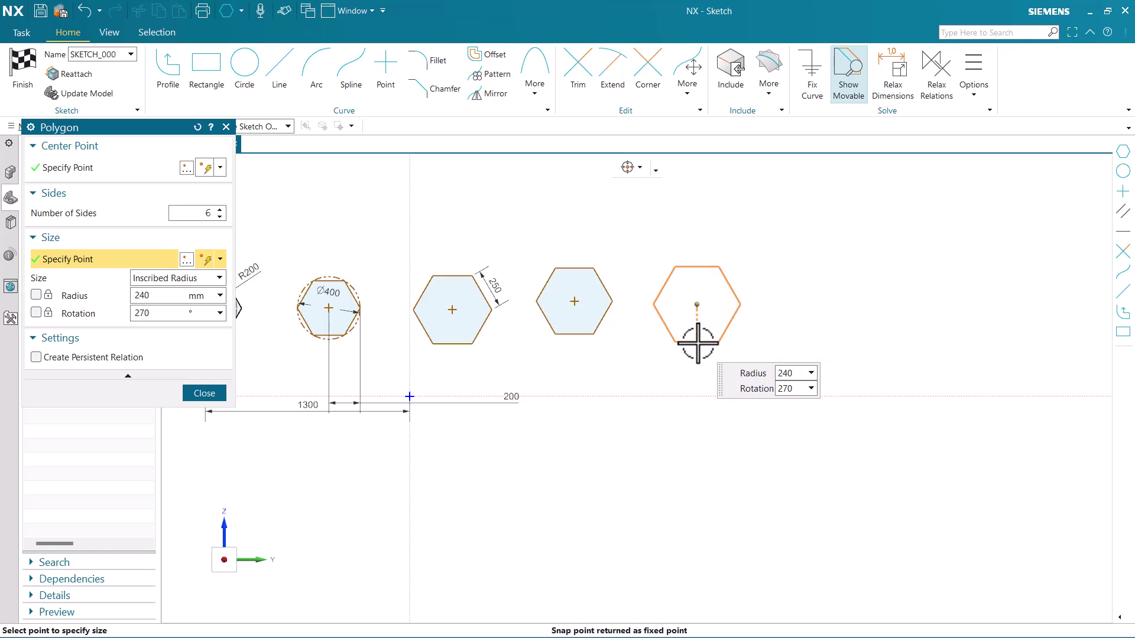
pyautogui.click(697, 343)
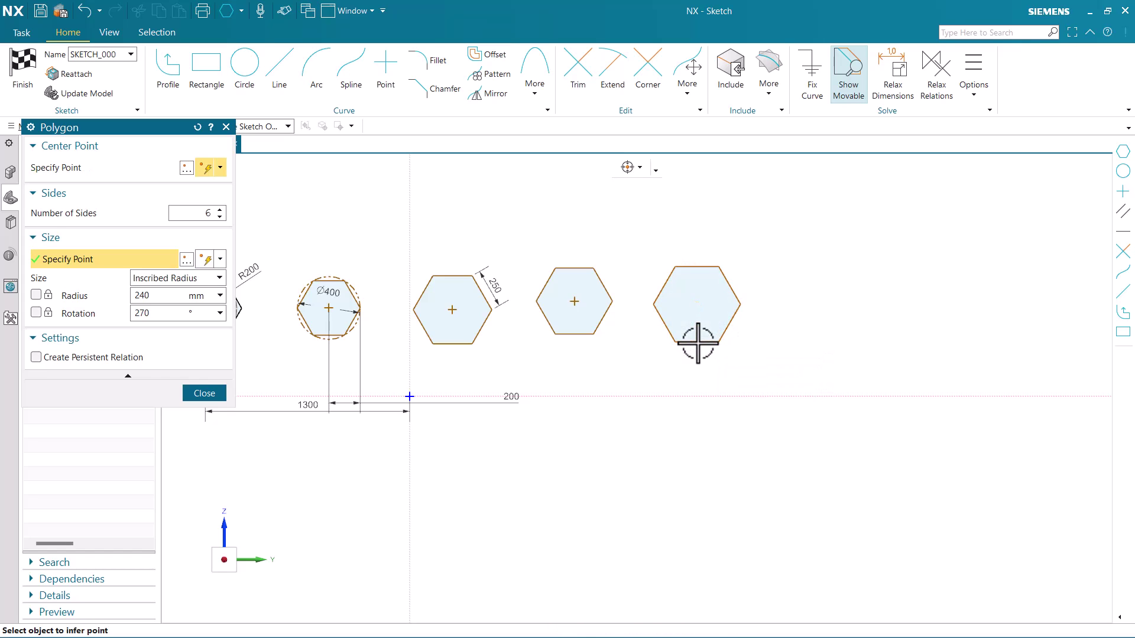
pyautogui.middleClick(721, 293)
# Step: Dimension the bottom edge of the fourth hexagon, the one with the persistent relation, and set its length to 230 mm
pyautogui.scroll(-3, 633, 283)
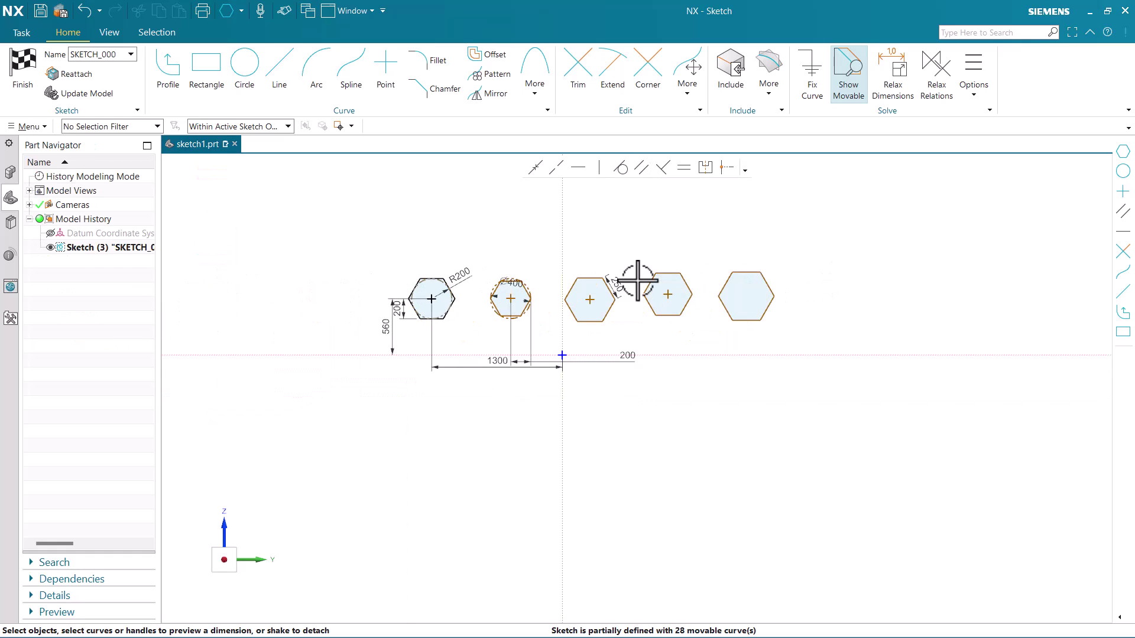
pyautogui.scroll(3, 628, 267)
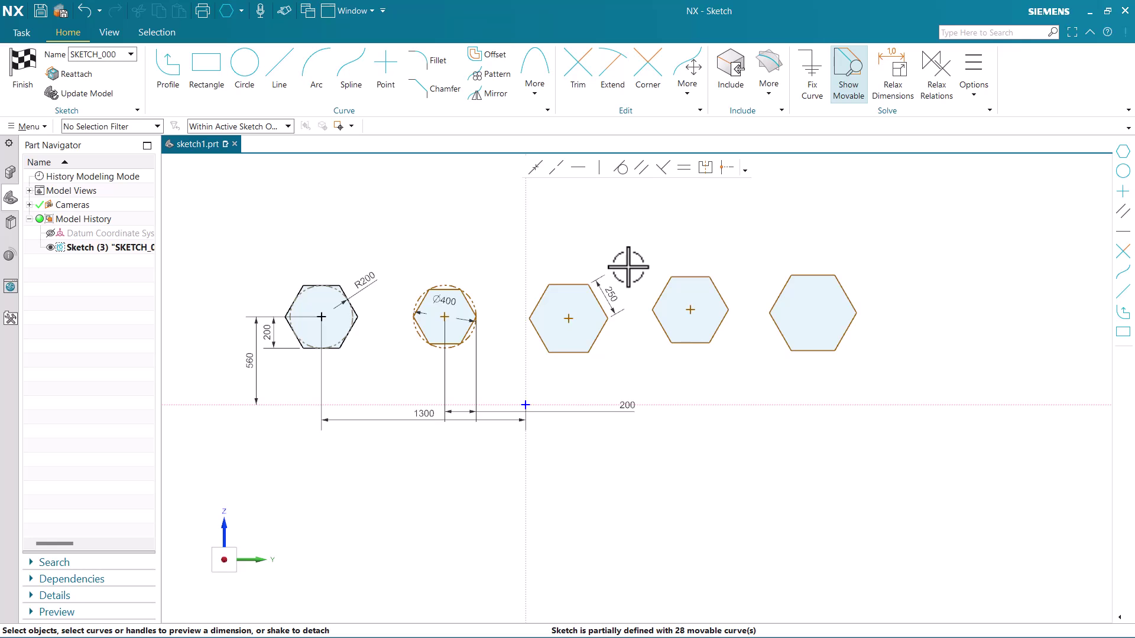
pyautogui.scroll(5, 628, 267)
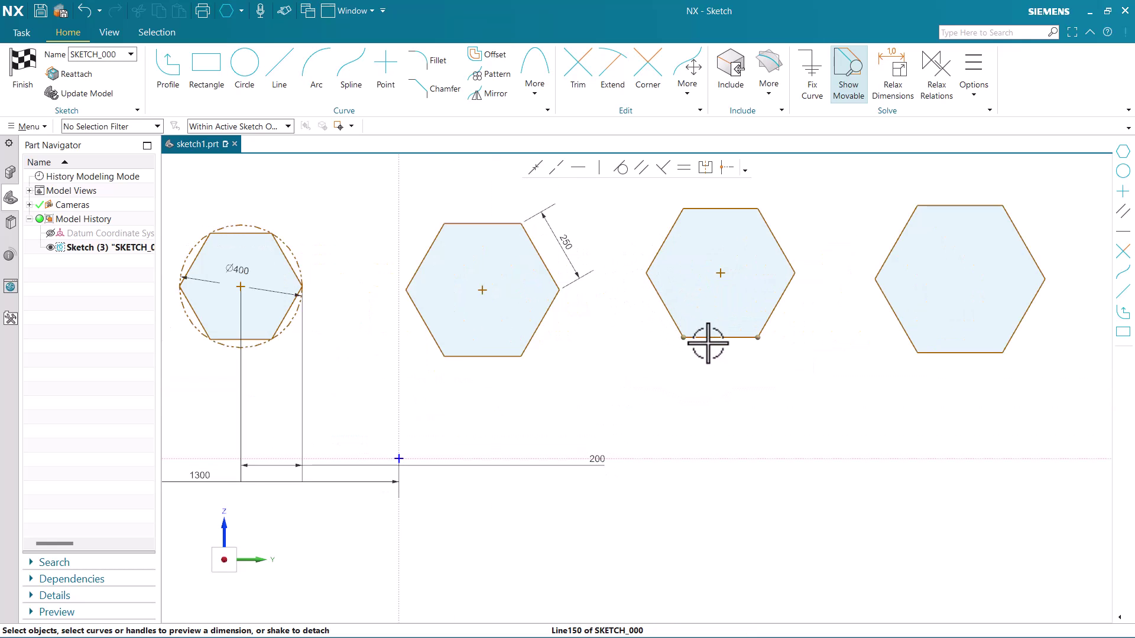
pyautogui.click(707, 338)
pyautogui.click(722, 365)
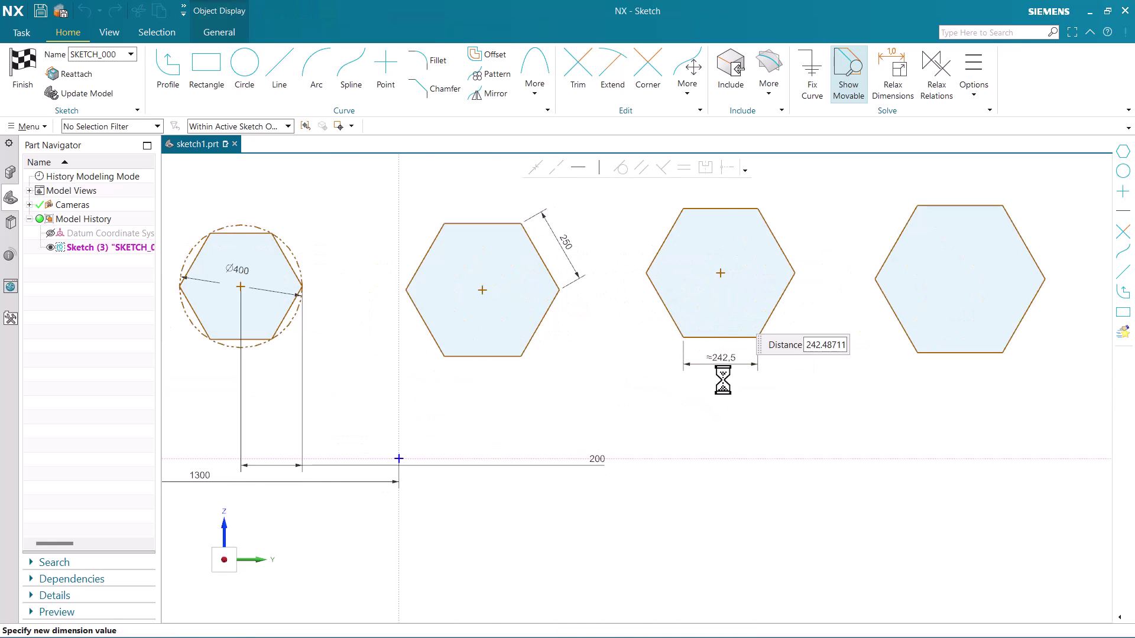
pyautogui.write('230')
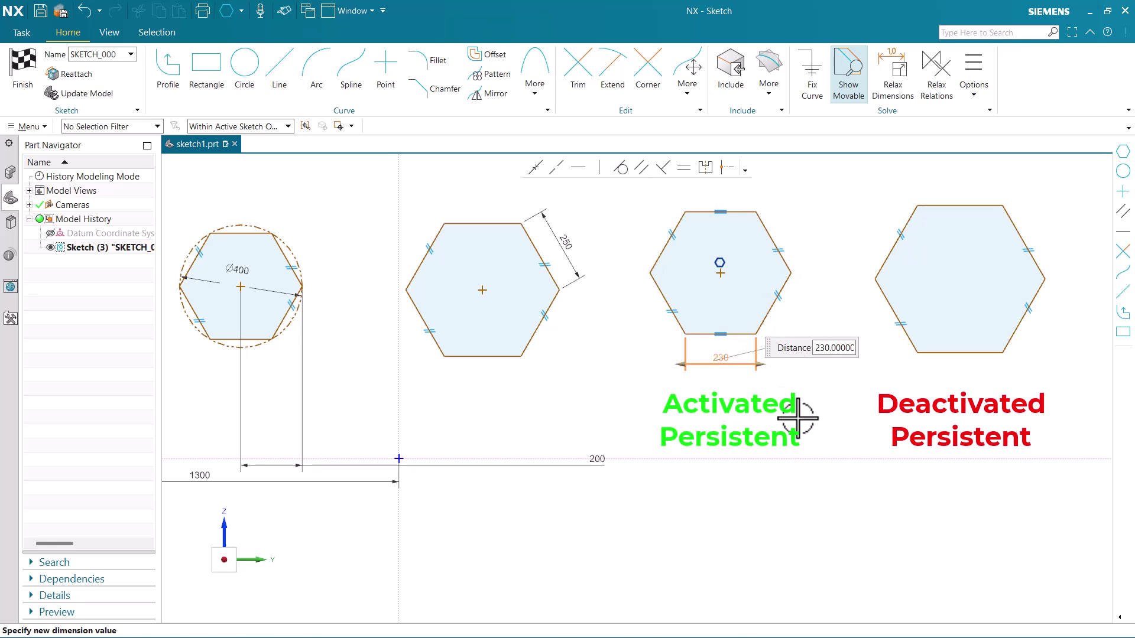
pyautogui.press('Return')
# Step: Try to add an editable length dimension to the upper-right edge of the fourth hexagon
pyautogui.scroll(-2, 782, 400)
pyautogui.scroll(1, 796, 371)
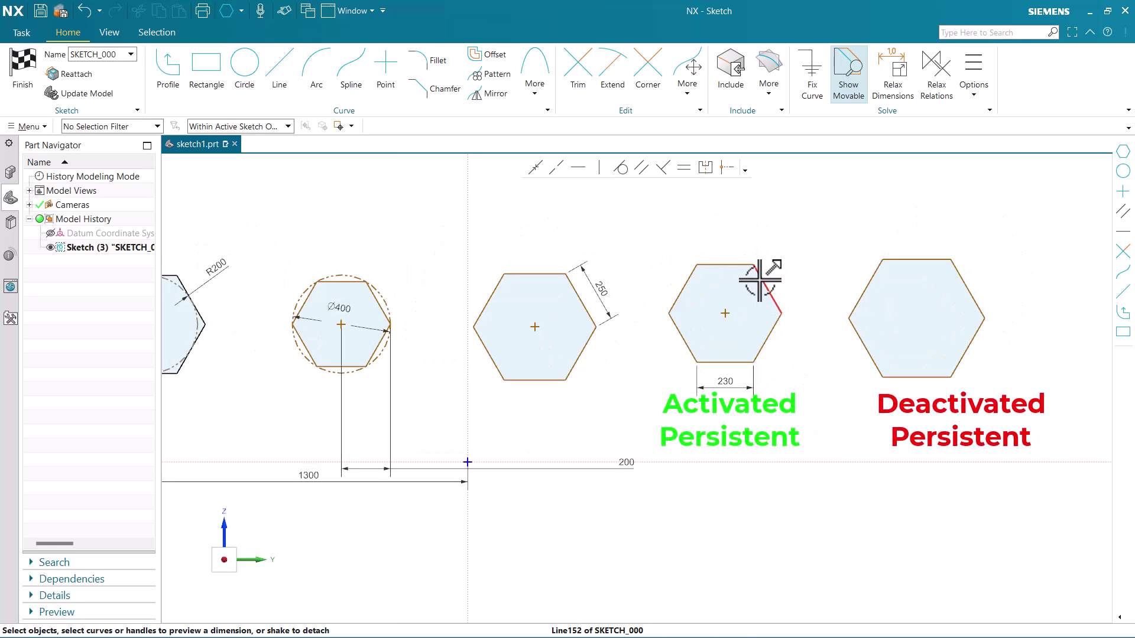
pyautogui.click(760, 280)
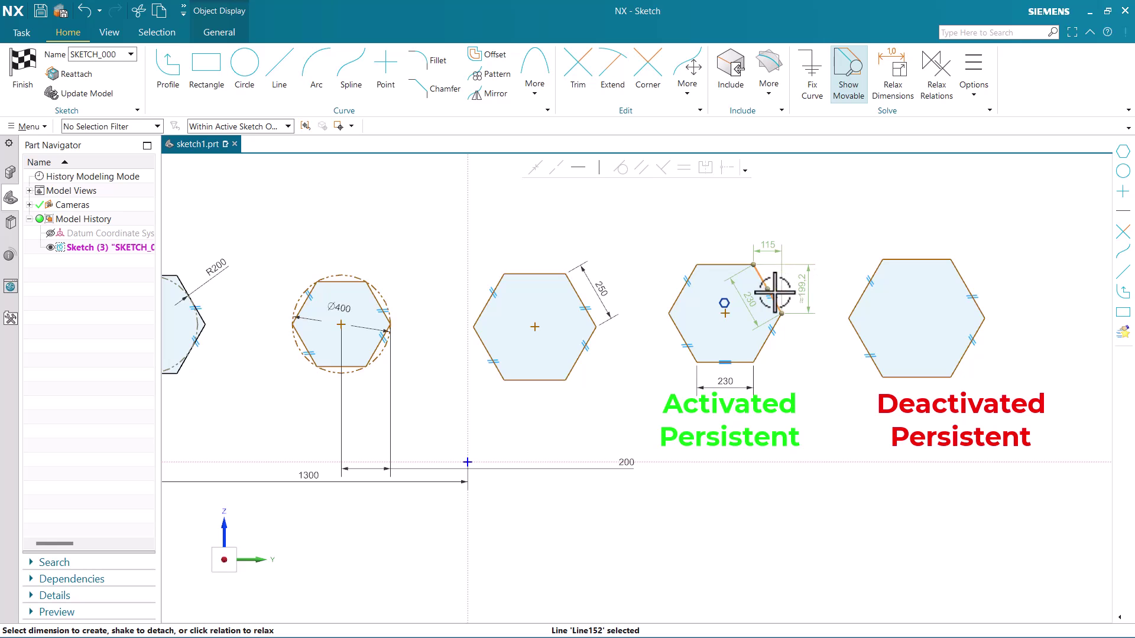
pyautogui.click(754, 303)
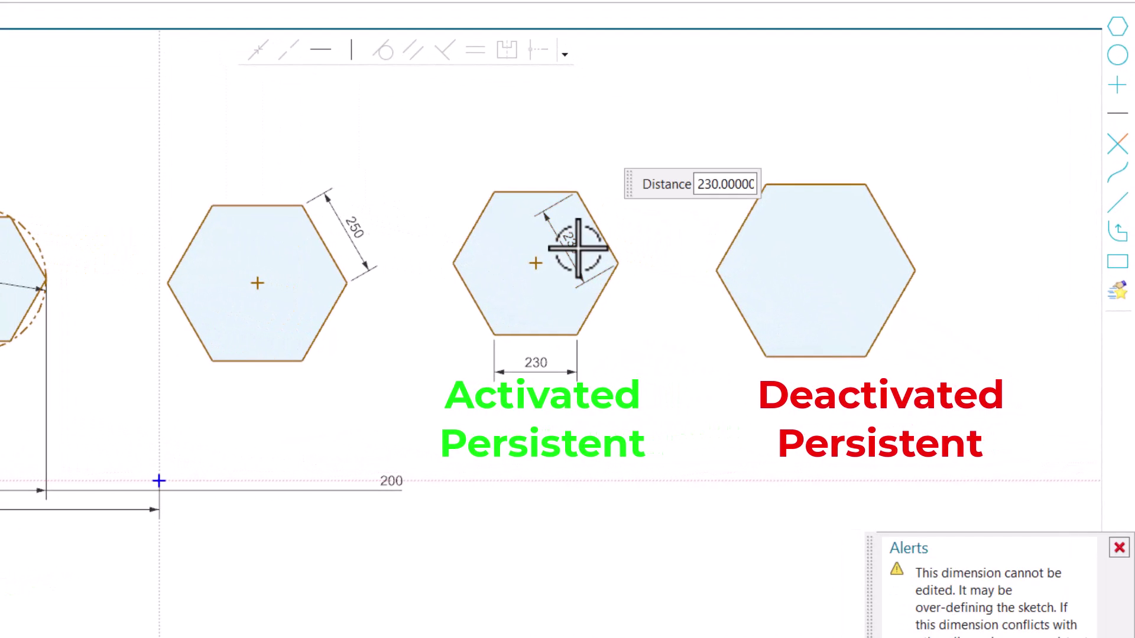